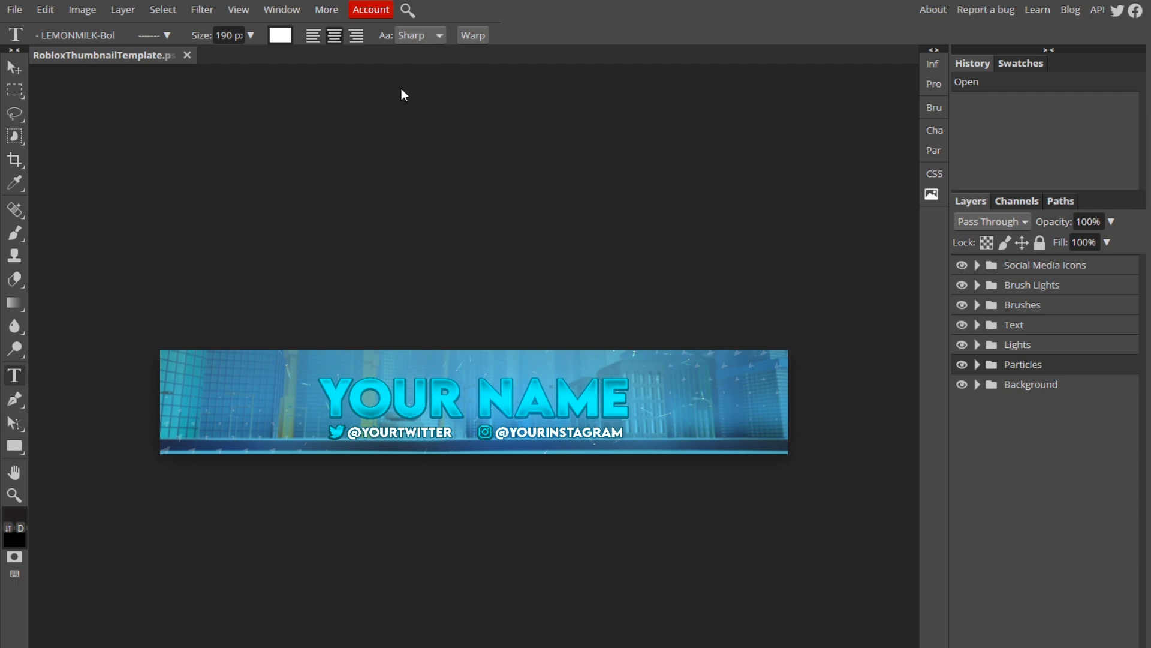
Zoom in and out across the banner template to inspect its heading, handles and background.
{"action": "left_click", "coordinate": [14, 495]}
{"action": "left_click", "coordinate": [197, 412]}
{"action": "scroll", "coordinate": [197, 412], "scroll_direction": "up", "scroll_amount": 5}
{"action": "scroll", "coordinate": [228, 407], "scroll_direction": "down", "scroll_amount": 5}
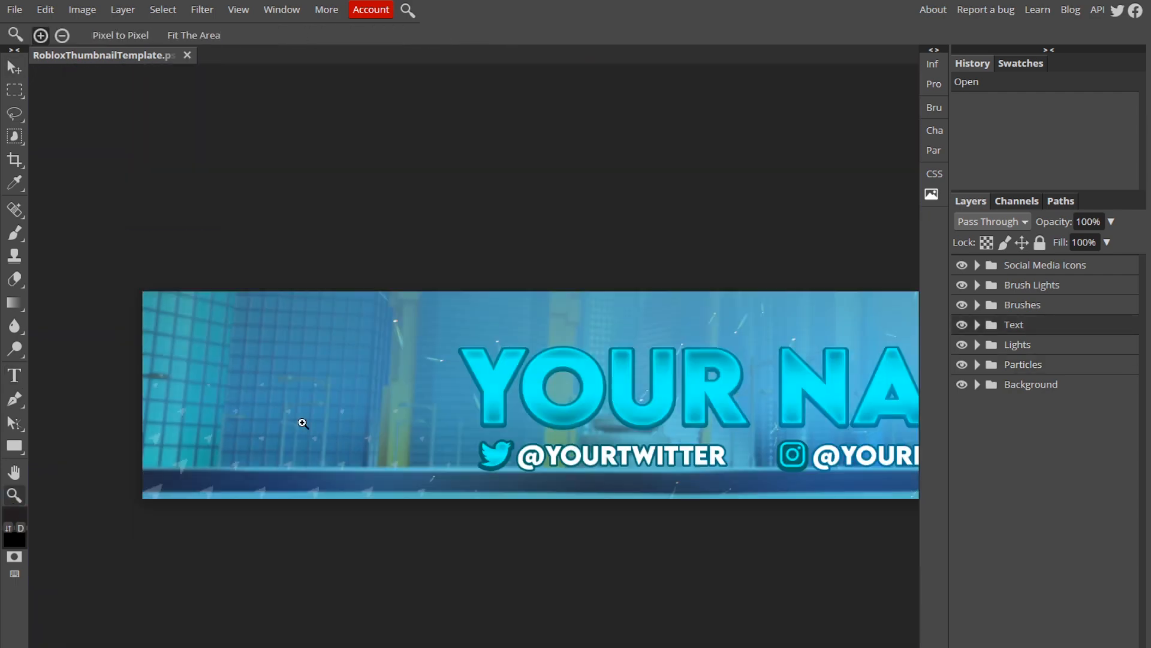
{"action": "scroll", "coordinate": [655, 432], "scroll_direction": "down", "scroll_amount": 1}
{"action": "scroll", "coordinate": [791, 436], "scroll_direction": "down", "scroll_amount": 2}
{"action": "scroll", "coordinate": [672, 418], "scroll_direction": "up", "scroll_amount": 2}
{"action": "scroll", "coordinate": [686, 412], "scroll_direction": "up", "scroll_amount": 2}
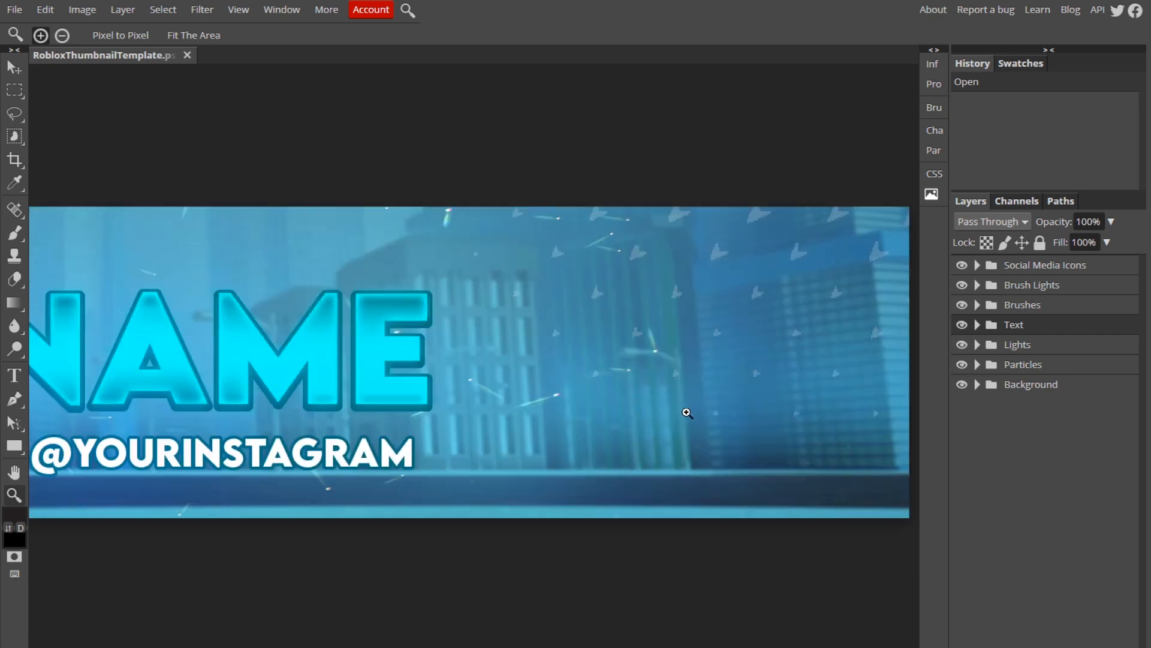
{"action": "scroll", "coordinate": [677, 415], "scroll_direction": "down", "scroll_amount": 3}
{"action": "scroll", "coordinate": [440, 415], "scroll_direction": "up", "scroll_amount": 1}
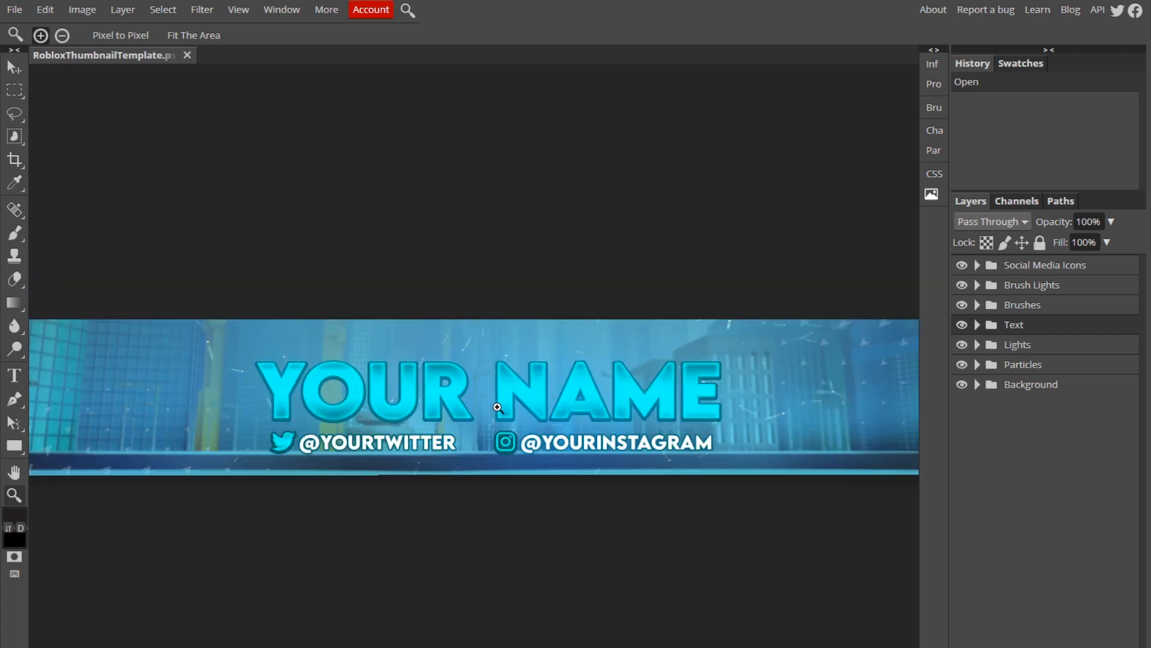
{"action": "scroll", "coordinate": [503, 404], "scroll_direction": "down", "scroll_amount": 1}
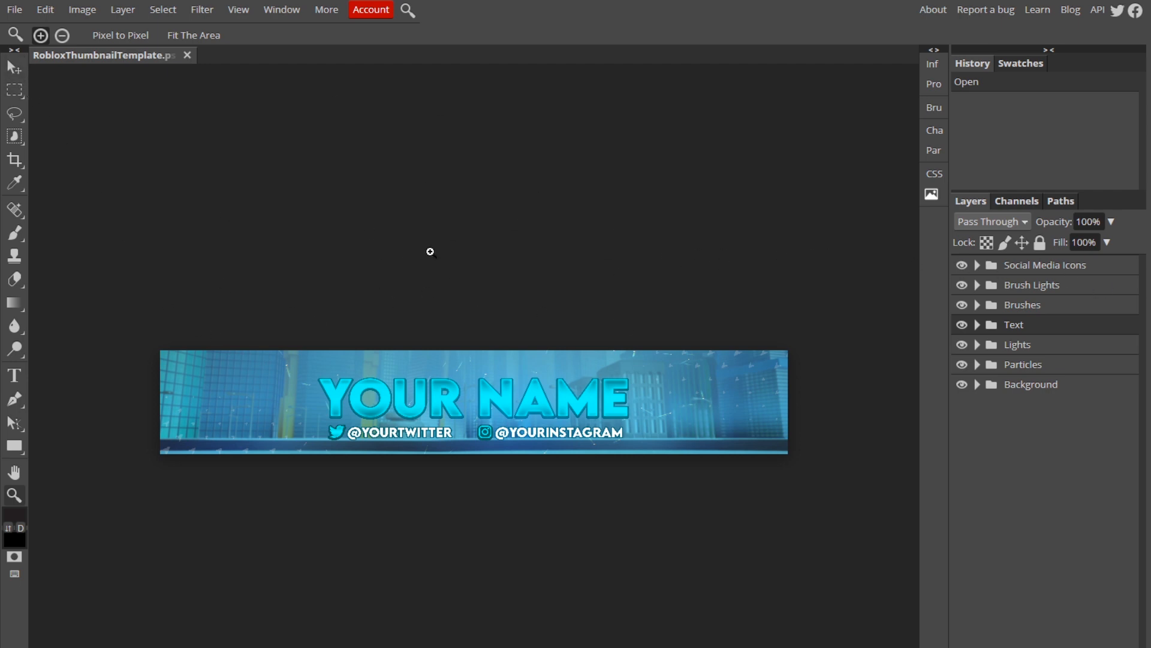
Paste the character image into the banner and move it toward the left side.
{"action": "left_click", "coordinate": [22, 67]}
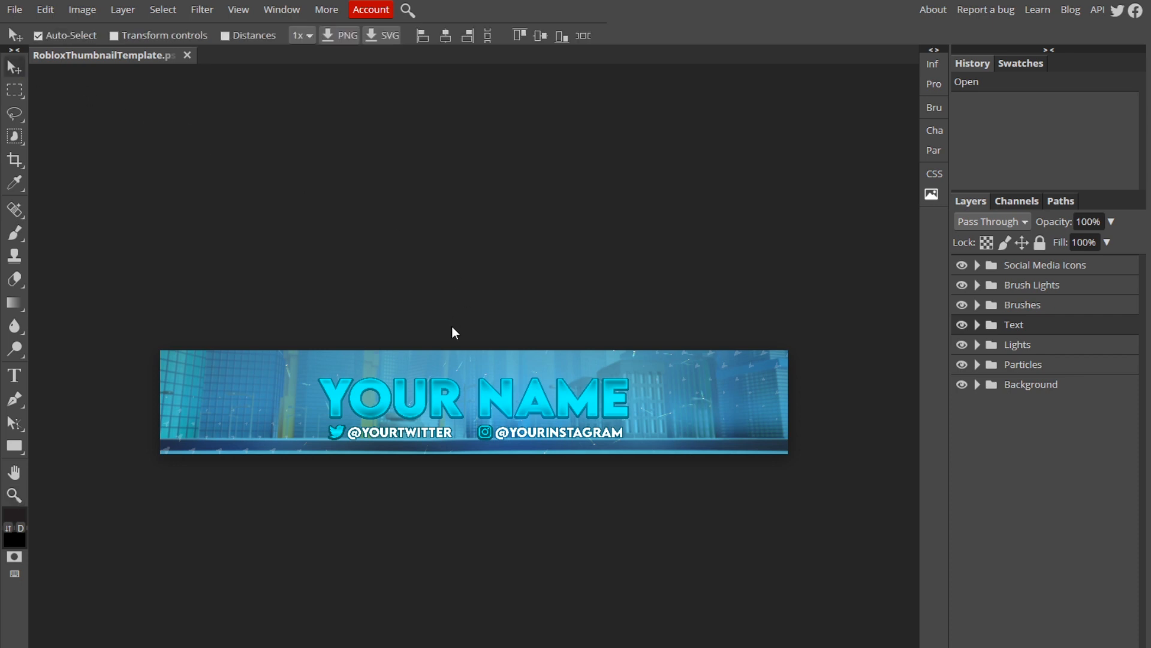
{"action": "key", "text": "ctrl+v"}
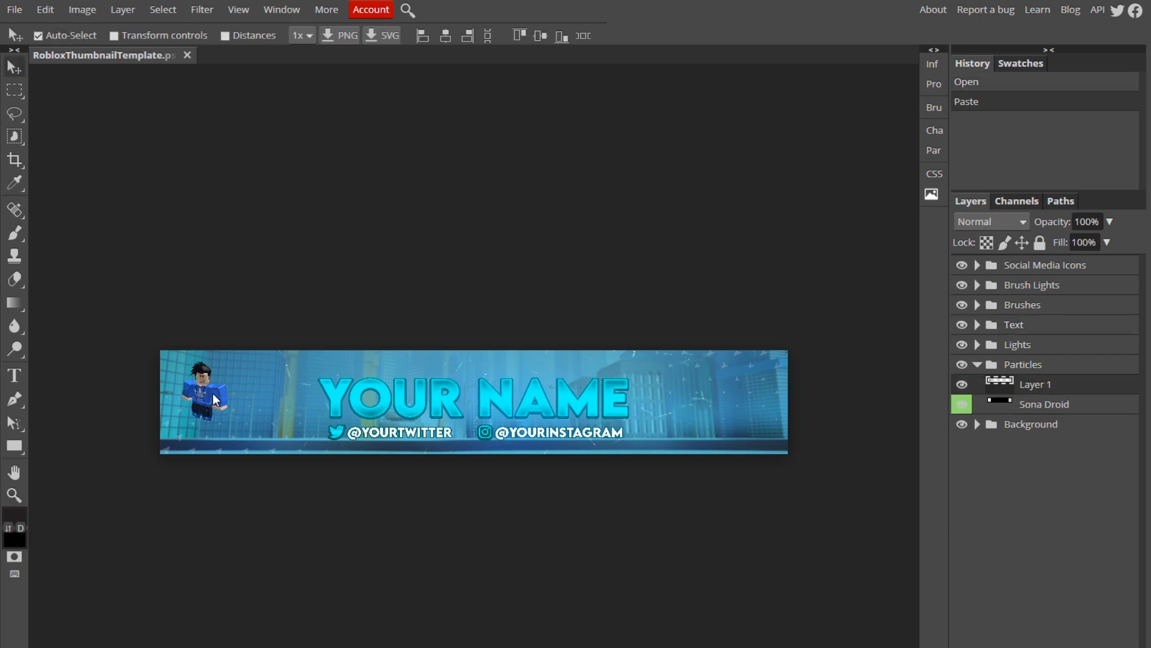
{"action": "left_click_drag", "start_coordinate": [180, 403], "coordinate": [229, 412]}
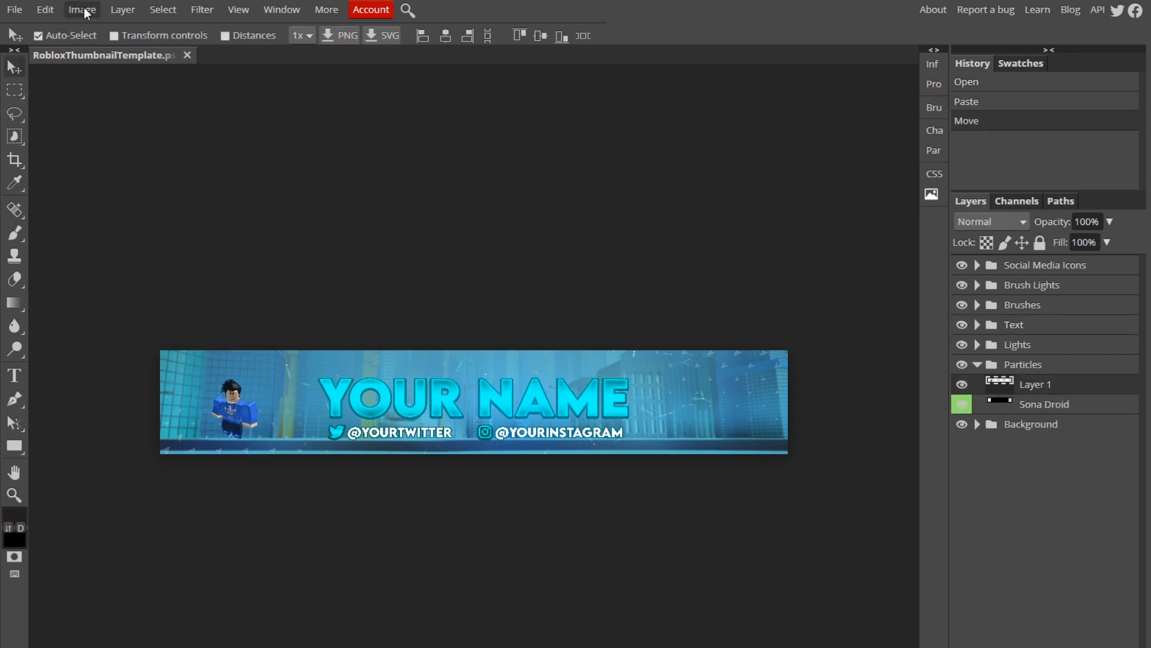
Free-transform the character to about 362% and place it at the banner's right end.
{"action": "left_click", "coordinate": [45, 10]}
{"action": "left_click", "coordinate": [115, 328]}
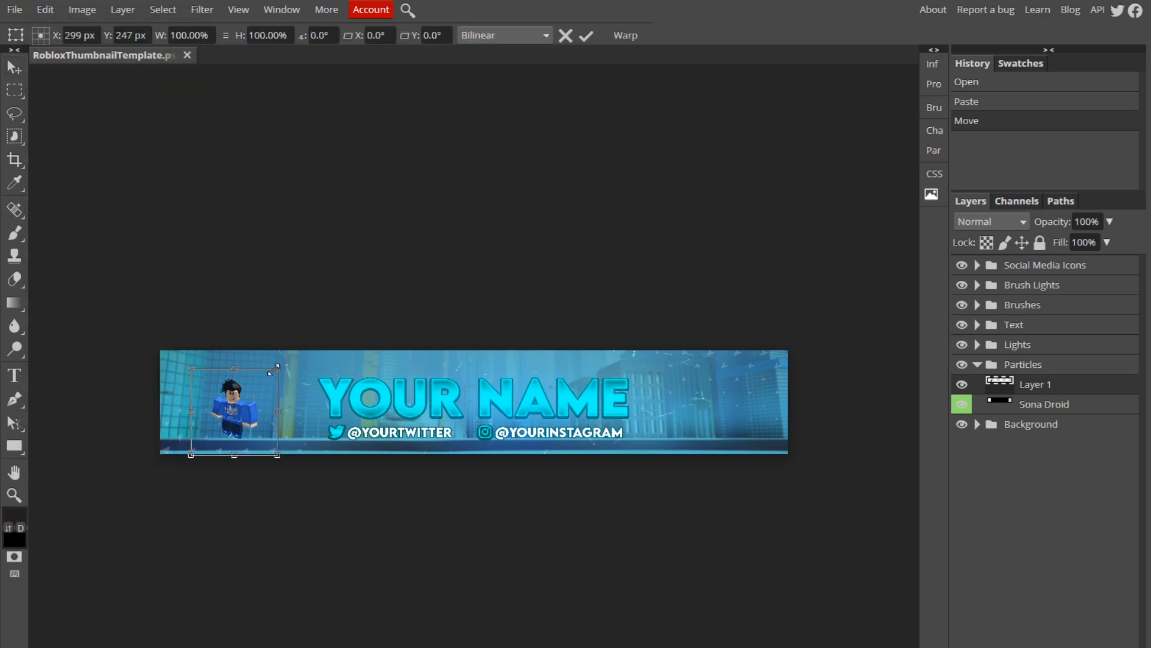
{"action": "left_click_drag", "start_coordinate": [273, 370], "coordinate": [505, 175]}
{"action": "left_click_drag", "start_coordinate": [374, 223], "coordinate": [732, 372]}
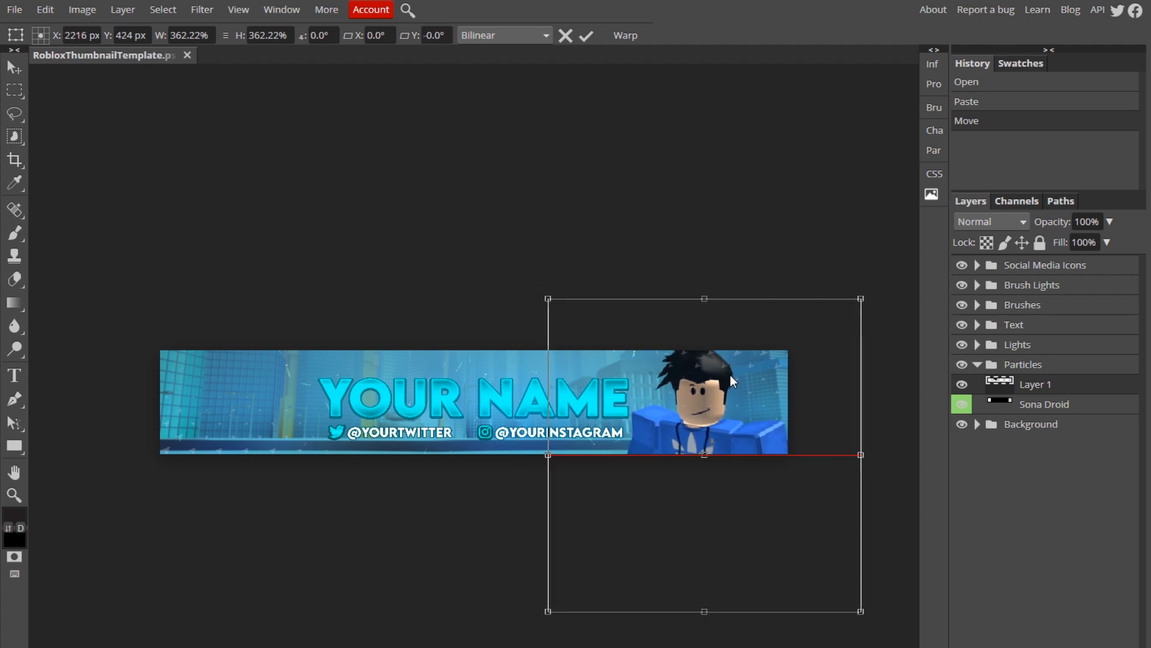
{"action": "left_click", "coordinate": [587, 36]}
Move the character layer to the top of the stack, nudge it right and duplicate it.
{"action": "left_click_drag", "start_coordinate": [1055, 383], "coordinate": [1058, 267]}
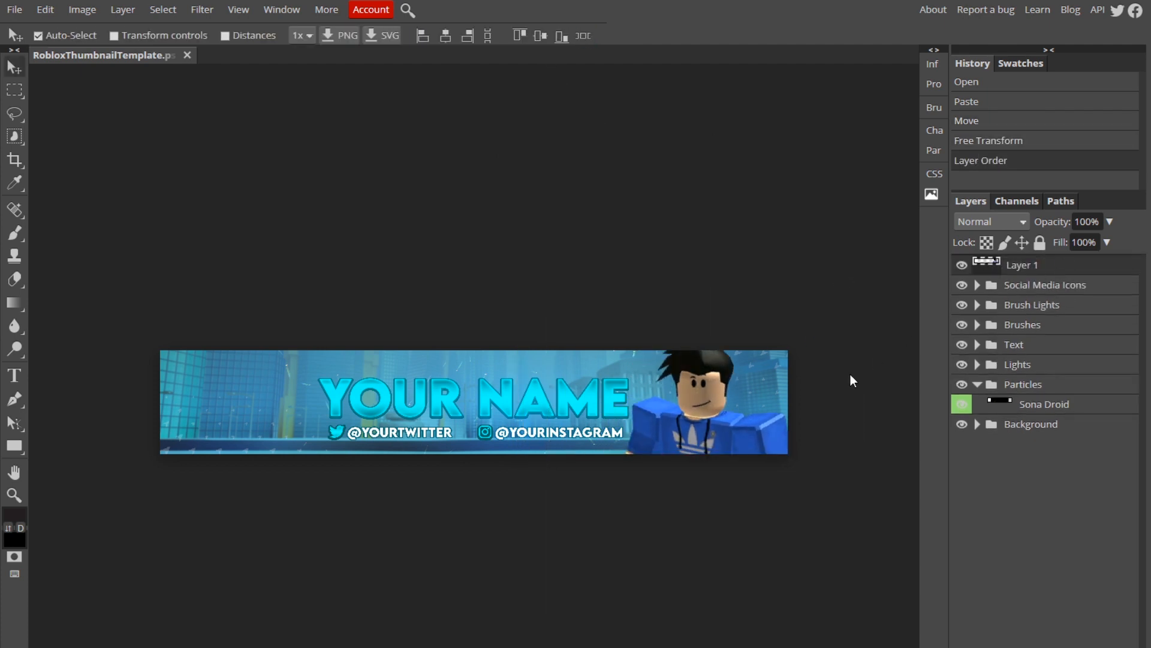
{"action": "left_click_drag", "start_coordinate": [732, 435], "coordinate": [771, 447]}
{"action": "right_click", "coordinate": [1017, 267]}
{"action": "left_click", "coordinate": [1070, 337]}
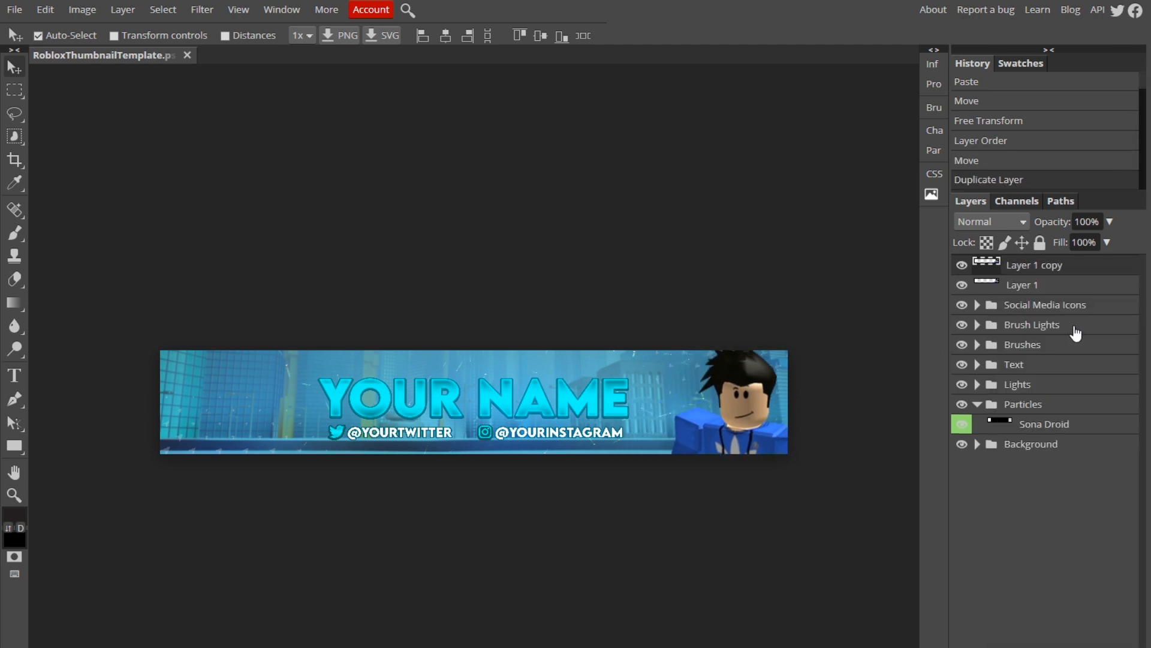
Free-transform the duplicate character, moving it to the banner's left end and flipping it horizontally.
{"action": "left_click", "coordinate": [42, 14]}
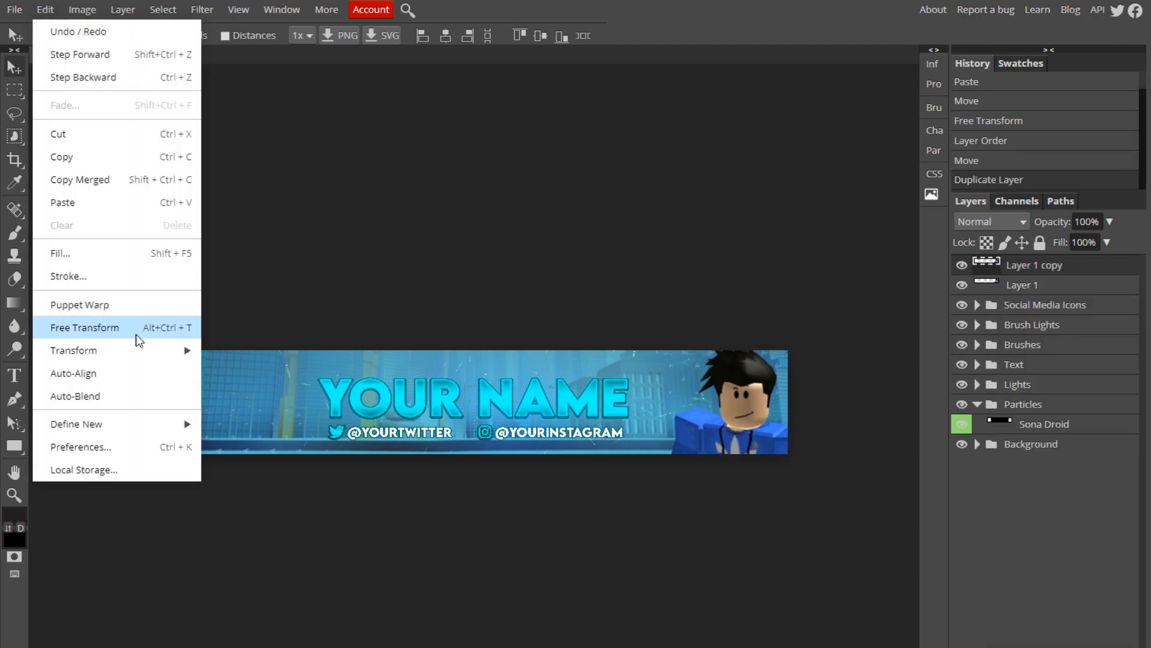
{"action": "left_click", "coordinate": [136, 329]}
{"action": "left_click_drag", "start_coordinate": [718, 426], "coordinate": [236, 424]}
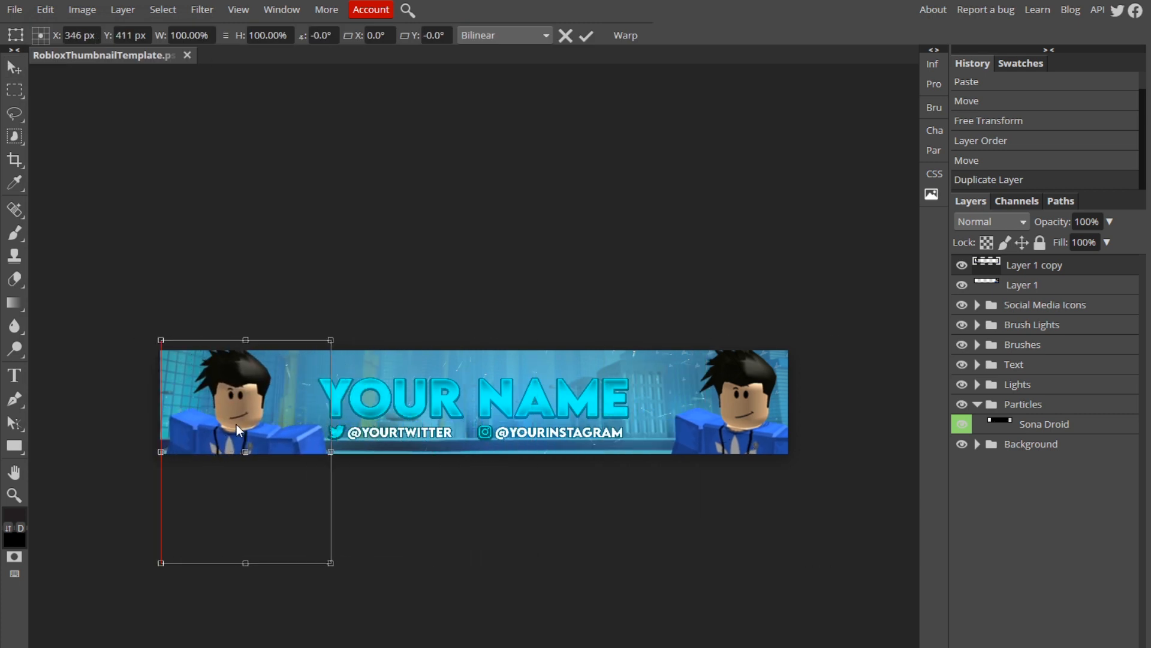
{"action": "right_click", "coordinate": [237, 423]}
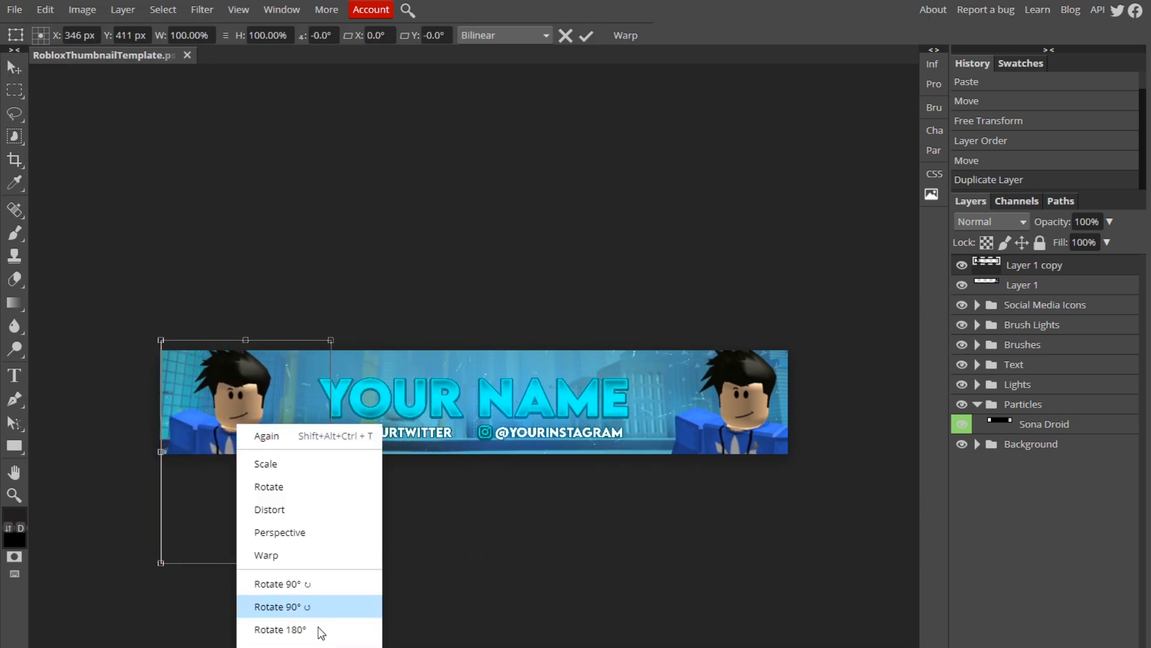
{"action": "left_click", "coordinate": [281, 644]}
{"action": "left_click_drag", "start_coordinate": [239, 448], "coordinate": [219, 437]}
{"action": "left_click", "coordinate": [587, 37]}
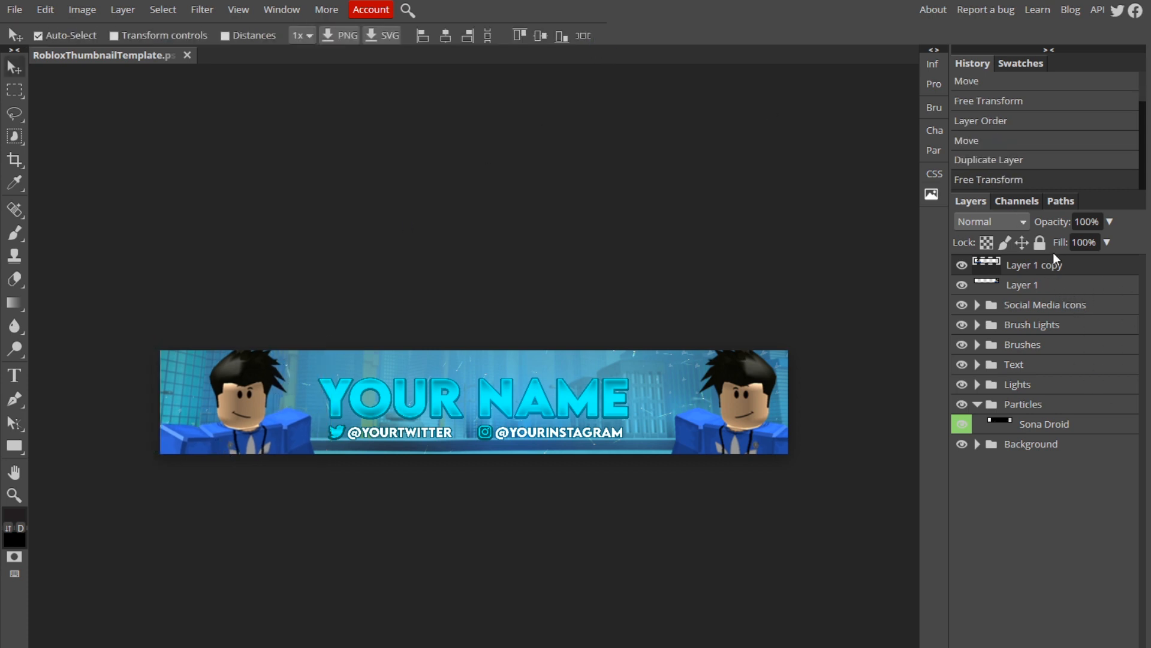
Delete both character layers.
{"action": "key", "text": "Delete"}
{"action": "key", "text": "Delete"}
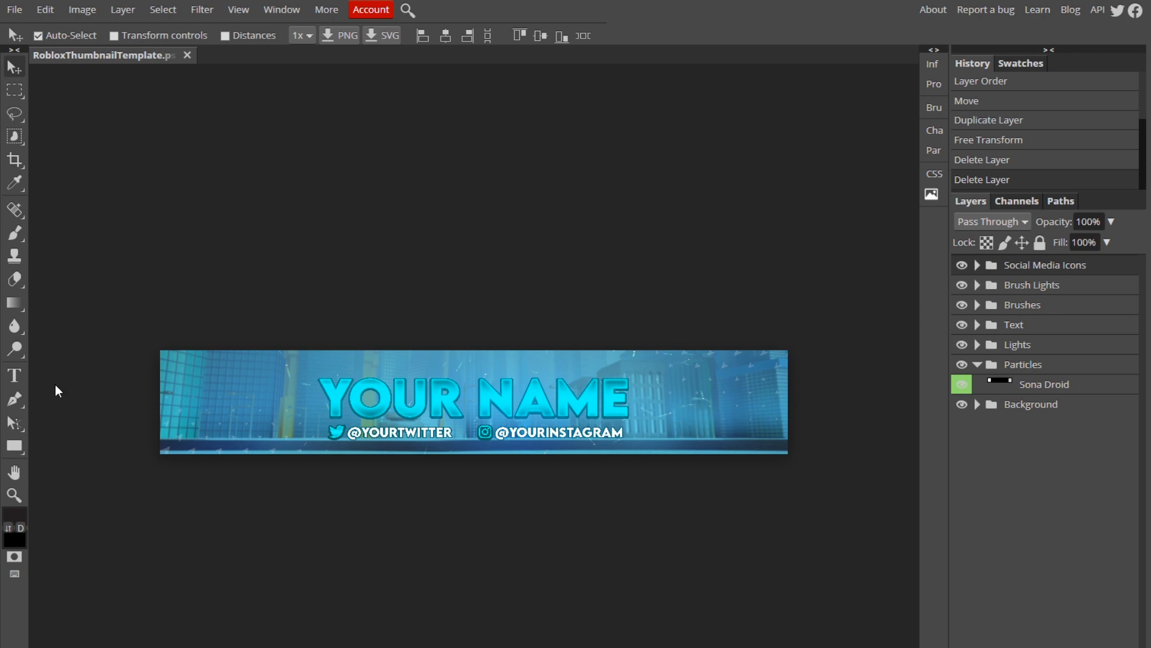
Replace the YOUR NAME heading text with CAMBIT CREATES.
{"action": "left_click", "coordinate": [17, 379]}
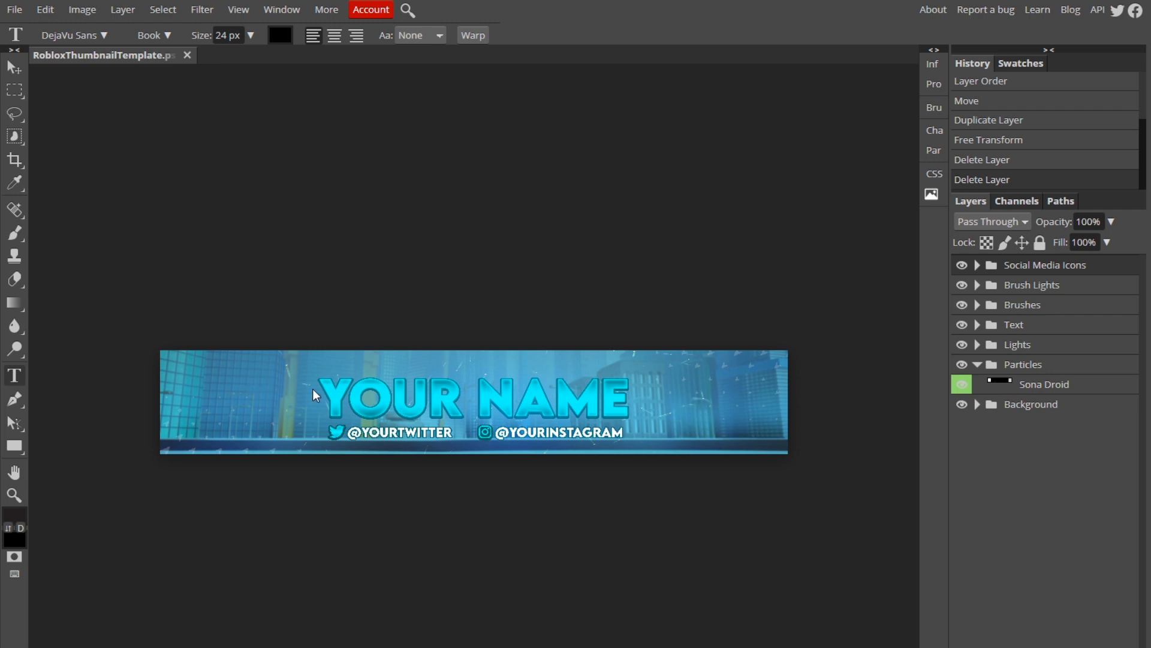
{"action": "left_click", "coordinate": [383, 394]}
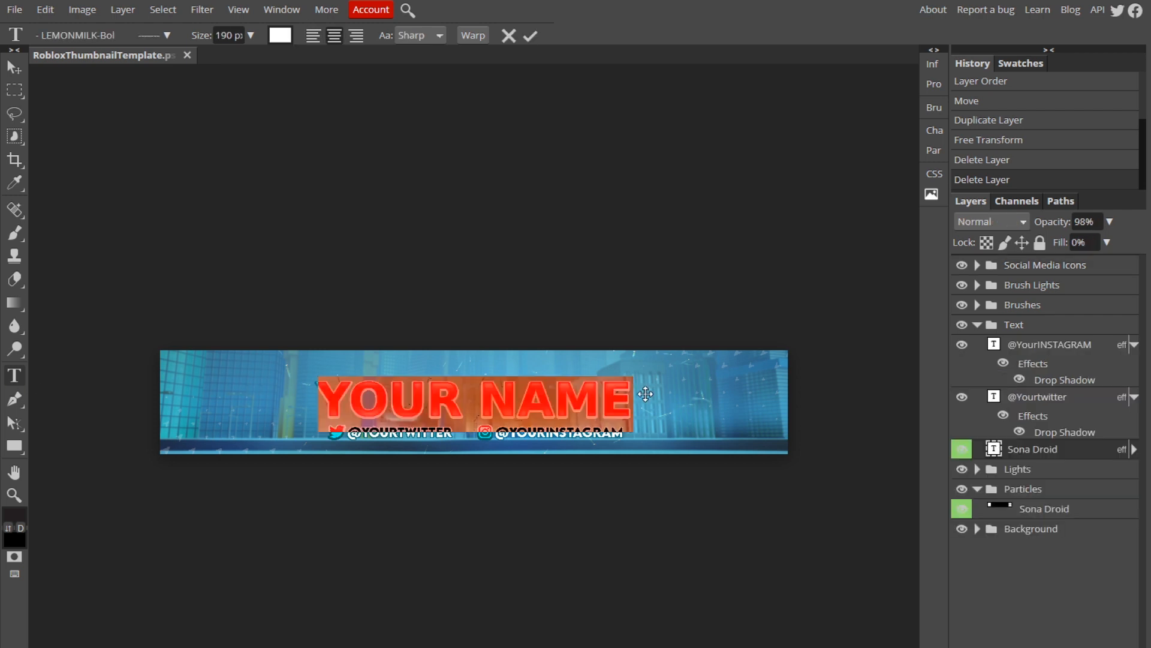
{"action": "type", "text": "C"}
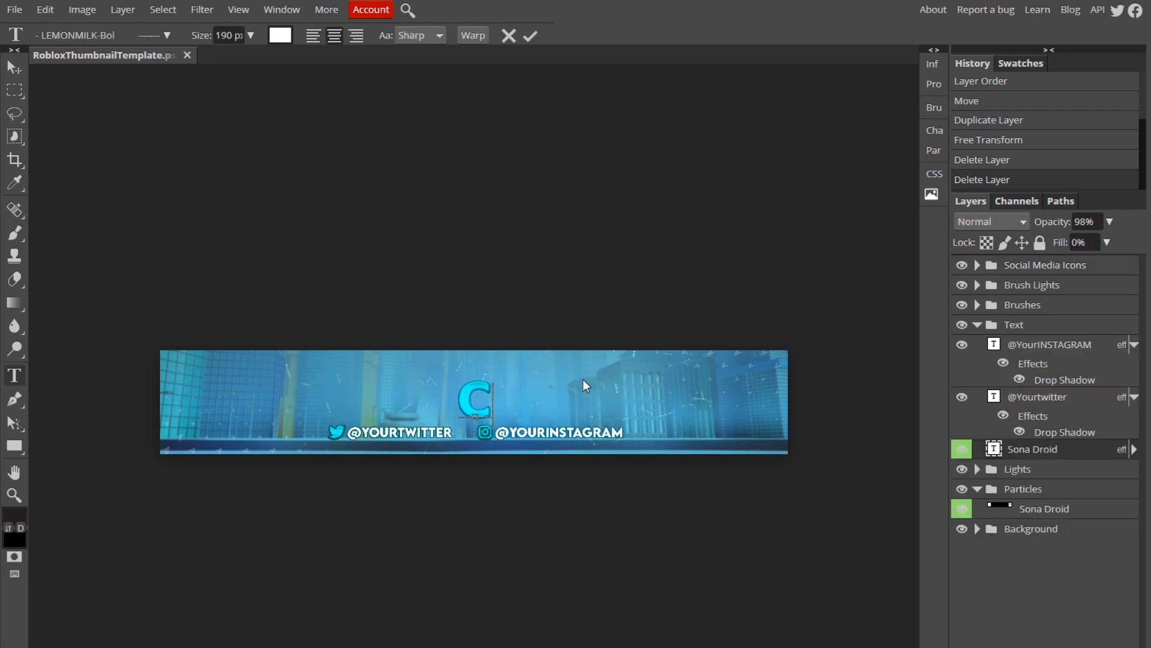
{"action": "type", "text": "AMBIT CREATES"}
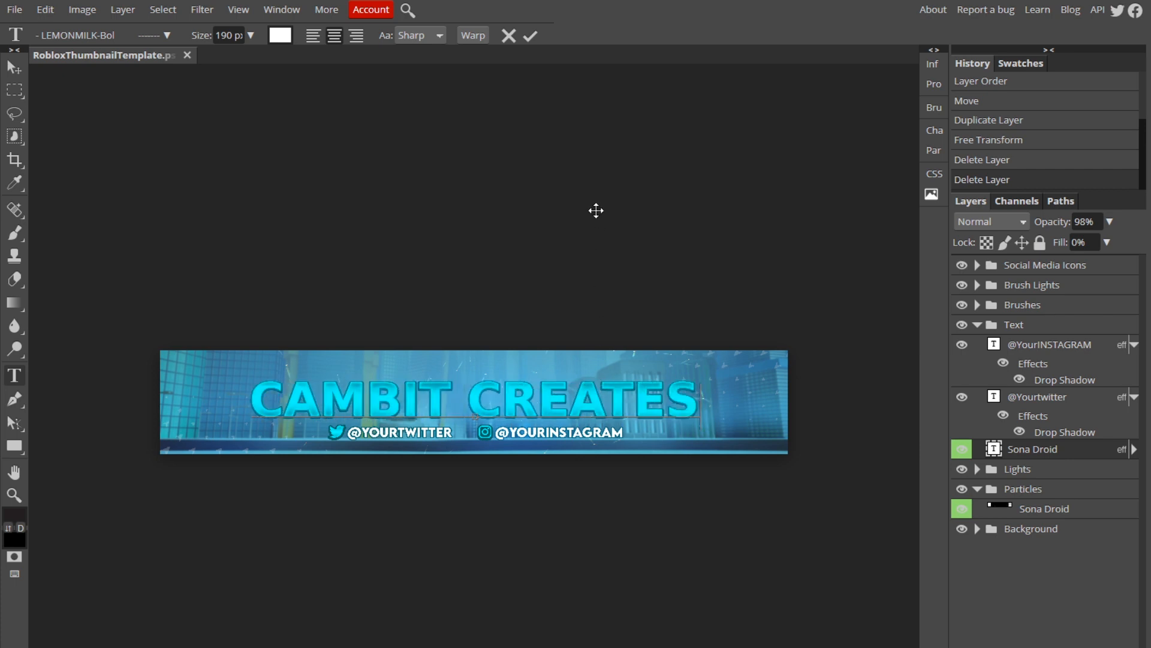
{"action": "left_click", "coordinate": [534, 39]}
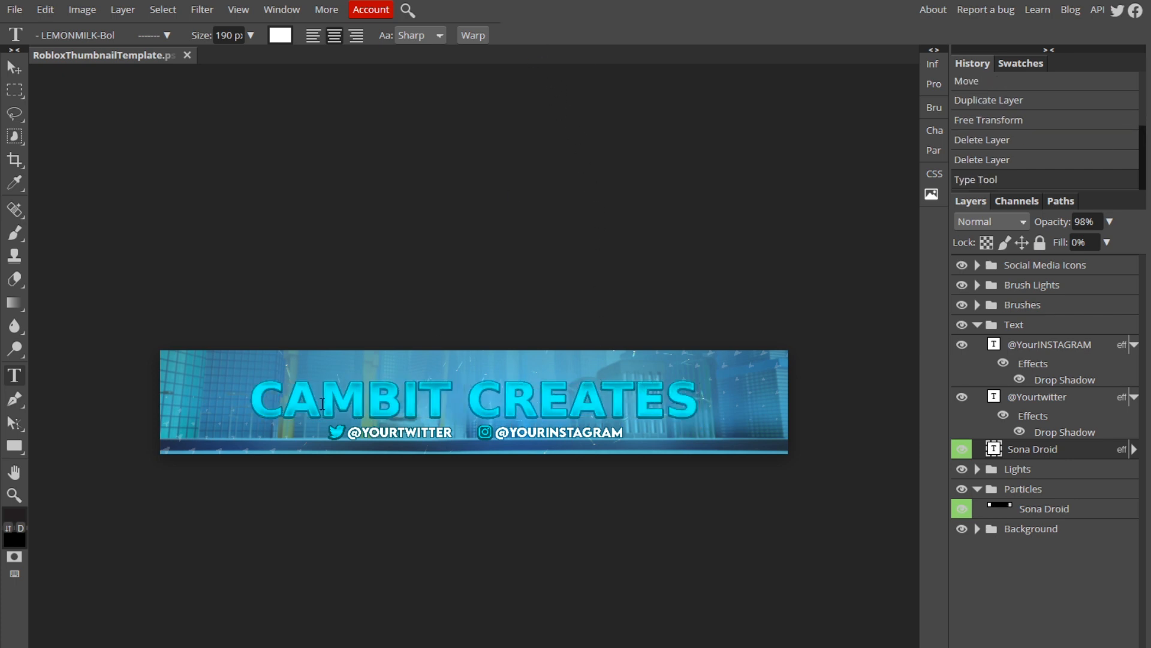
Free-transform the heading, scaling it down to about 81% and centring it above the social handles.
{"action": "left_click", "coordinate": [39, 10]}
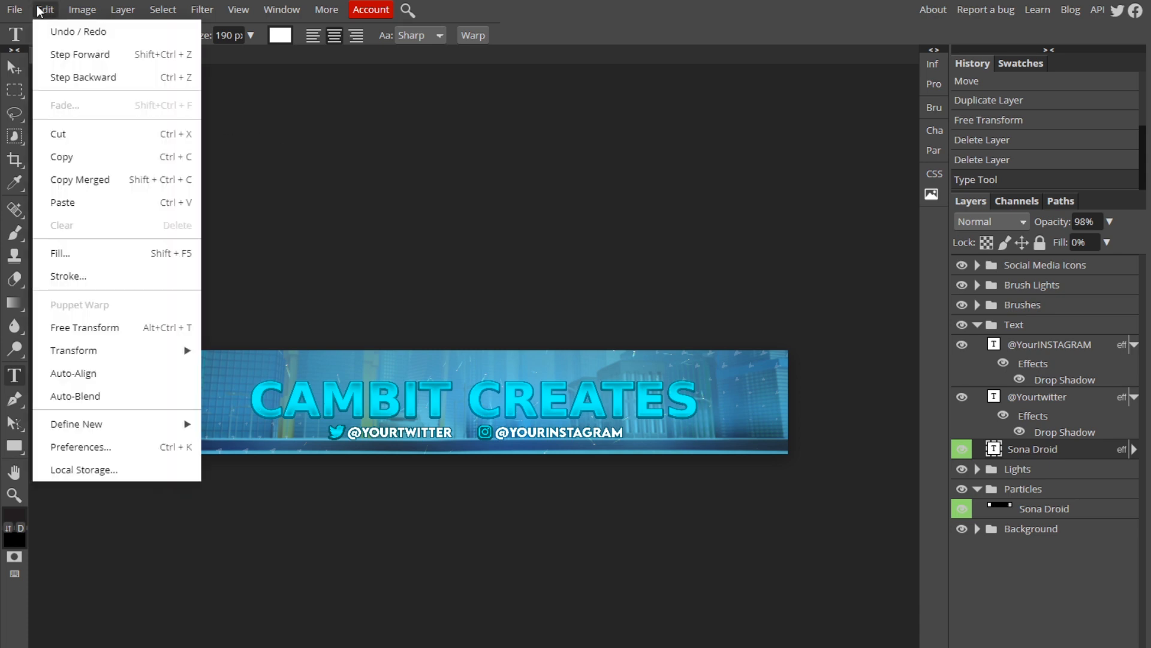
{"action": "left_click", "coordinate": [114, 326]}
{"action": "left_click_drag", "start_coordinate": [248, 382], "coordinate": [328, 390]}
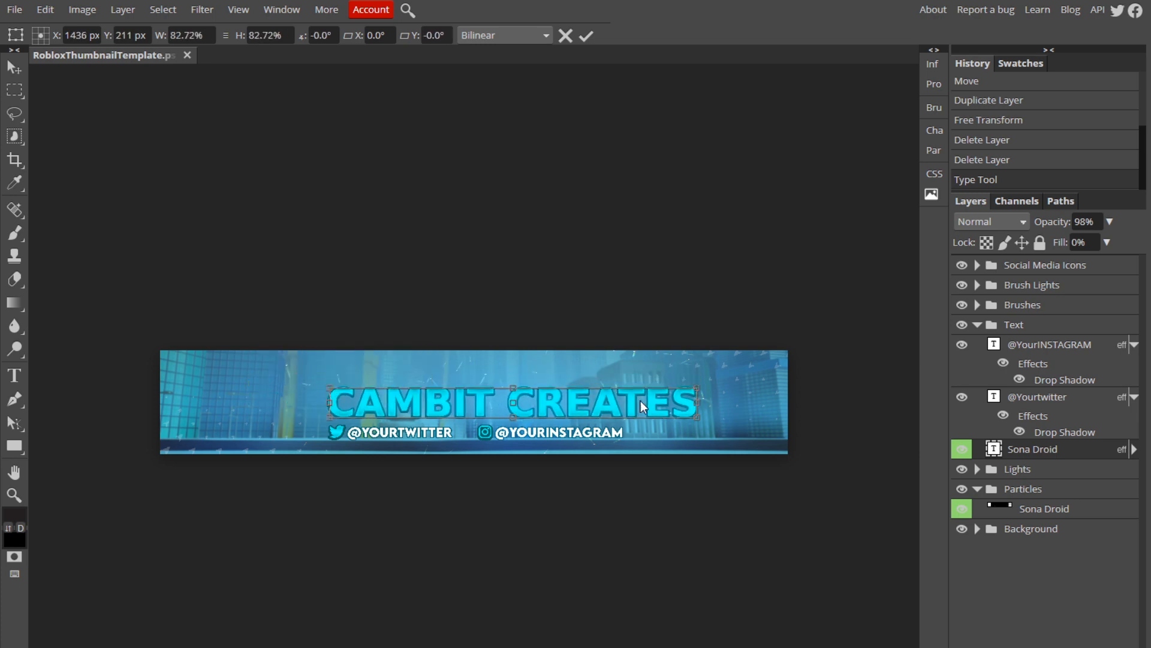
{"action": "left_click_drag", "start_coordinate": [697, 388], "coordinate": [624, 399]}
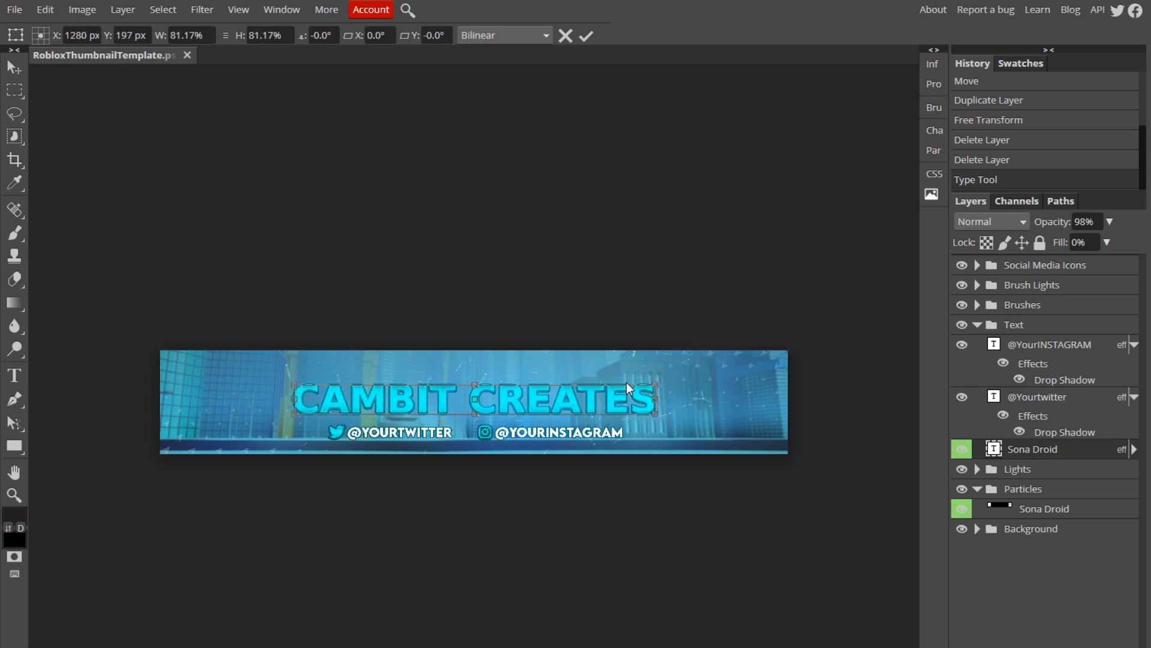
{"action": "left_click", "coordinate": [587, 35]}
Open the Social Media Icons group and nudge the Twitter icon several steps left.
{"action": "left_click", "coordinate": [978, 325]}
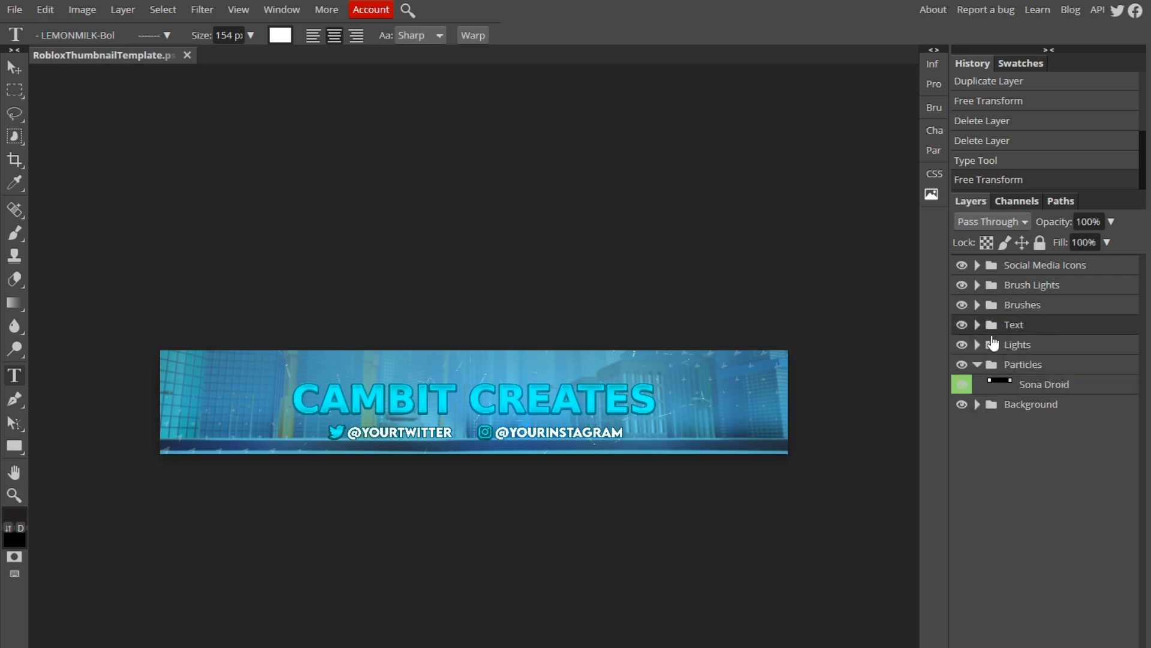
{"action": "left_click", "coordinate": [976, 266]}
{"action": "left_click", "coordinate": [1056, 288]}
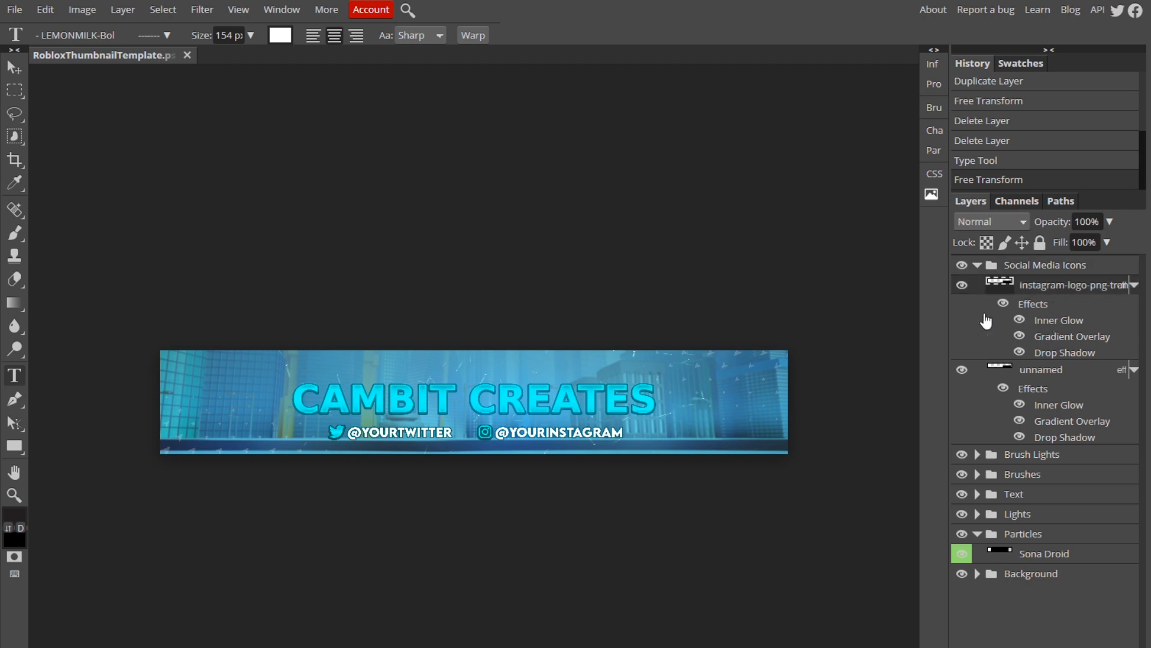
{"action": "left_click", "coordinate": [310, 430]}
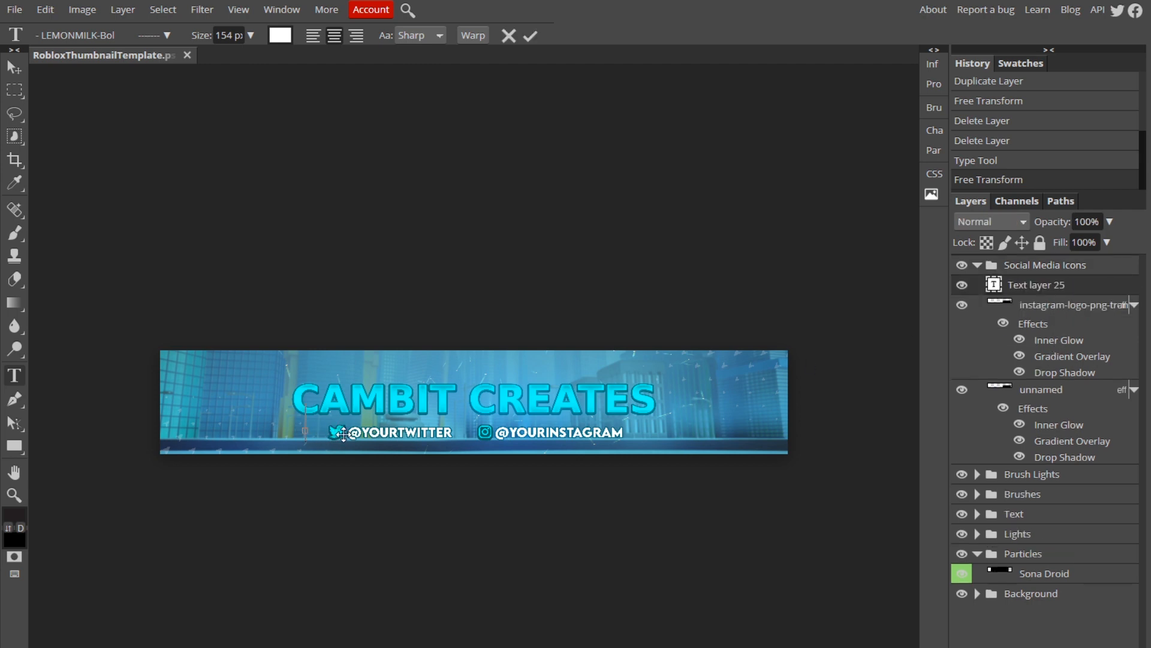
{"action": "left_click", "coordinate": [508, 35]}
{"action": "left_click", "coordinate": [16, 68]}
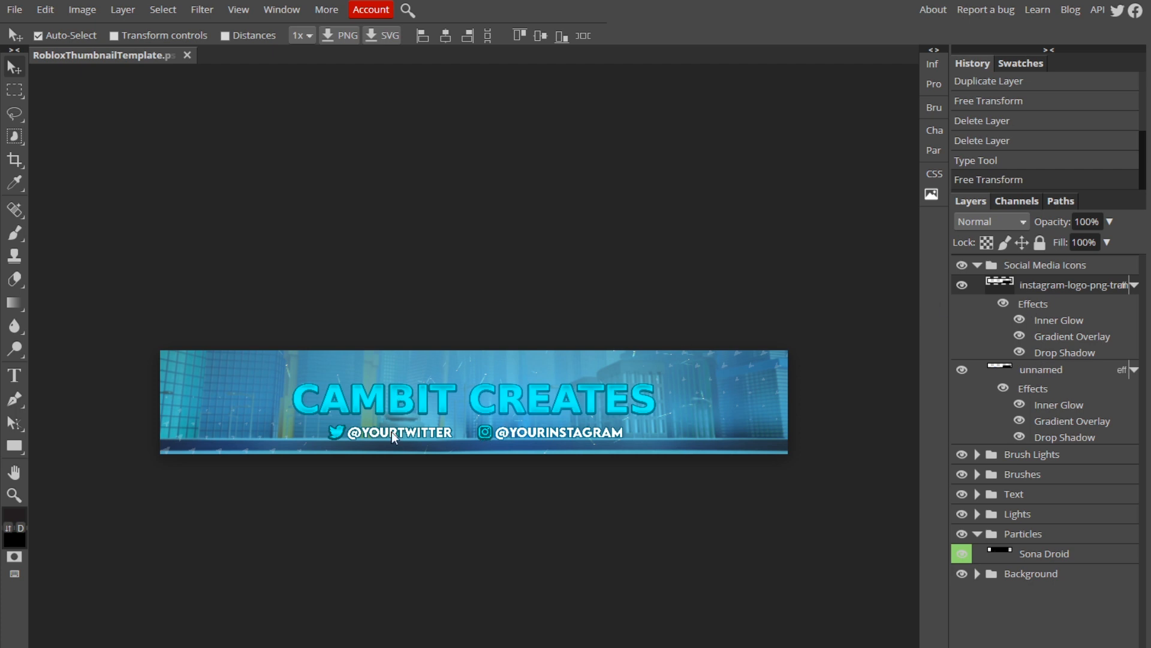
{"action": "left_click", "coordinate": [1042, 372]}
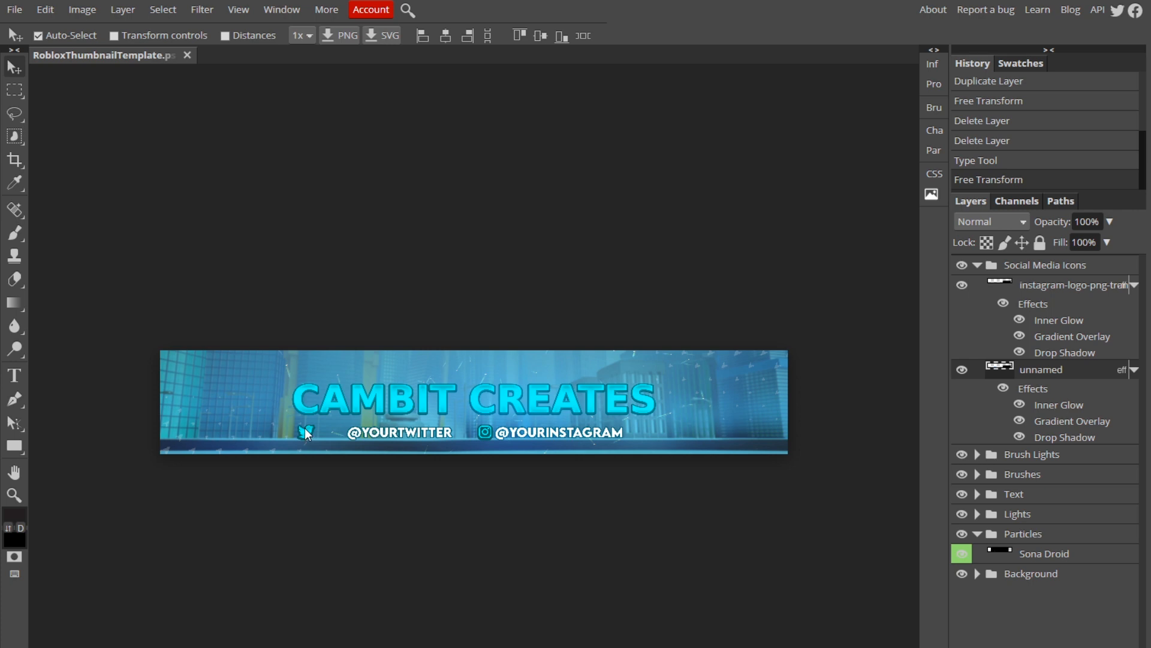
{"action": "key", "text": "shift+Left"}
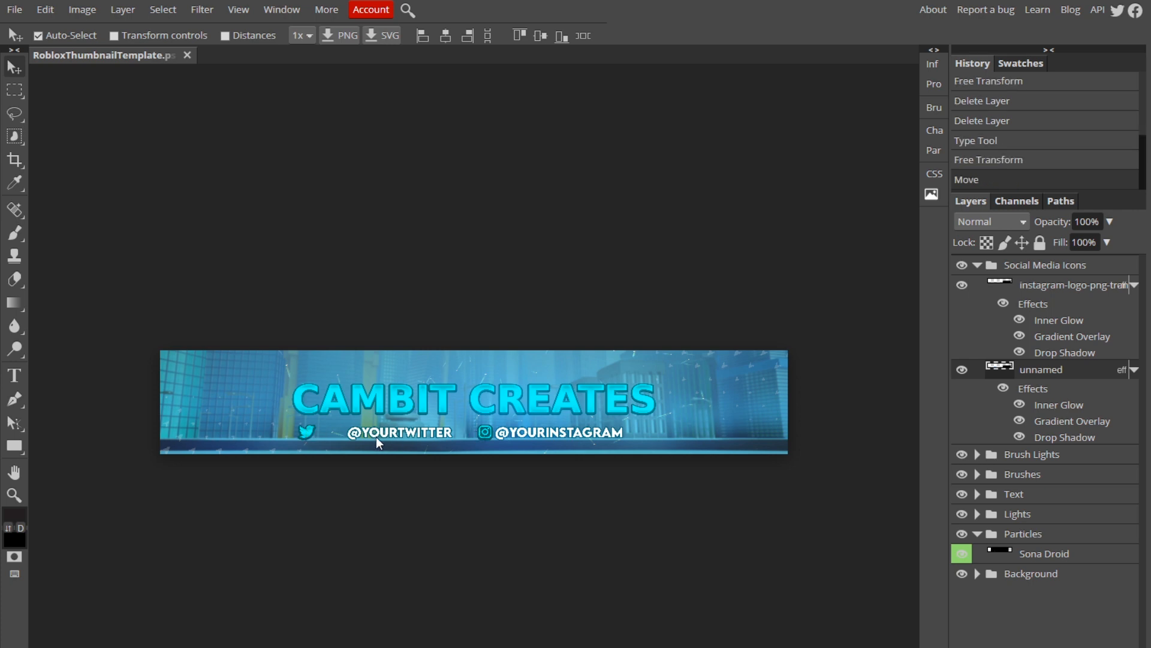
{"action": "key", "text": "shift+Left"}
{"action": "key", "text": "shift+Left"}
{"action": "key", "text": "shift+Left"}
{"action": "key", "text": "shift+Left"}
Move the Twitter handle next to its icon and nudge the Instagram icon slightly left.
{"action": "left_click_drag", "start_coordinate": [344, 432], "coordinate": [349, 433]}
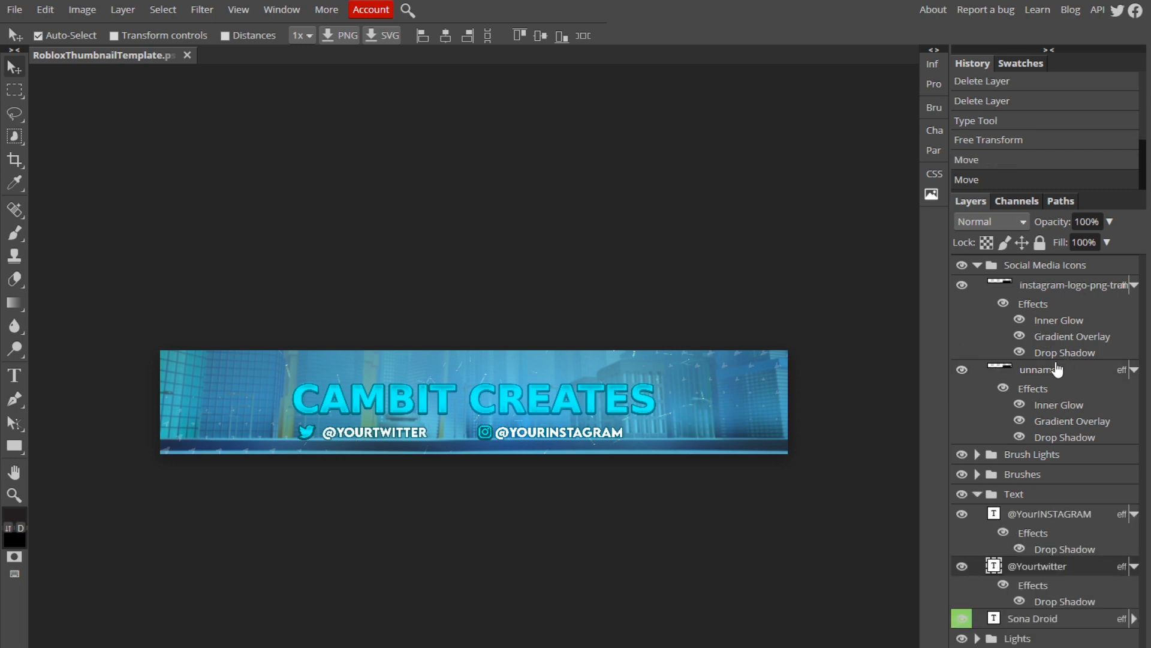
{"action": "left_click", "coordinate": [594, 434]}
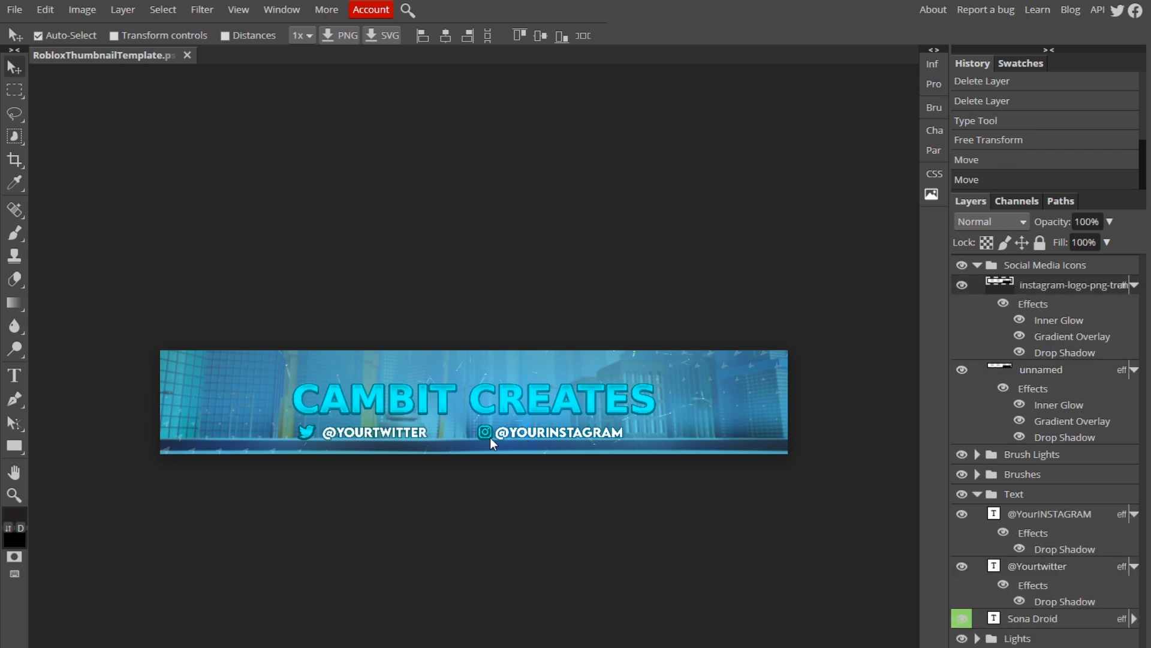
{"action": "left_click_drag", "start_coordinate": [491, 438], "coordinate": [484, 433]}
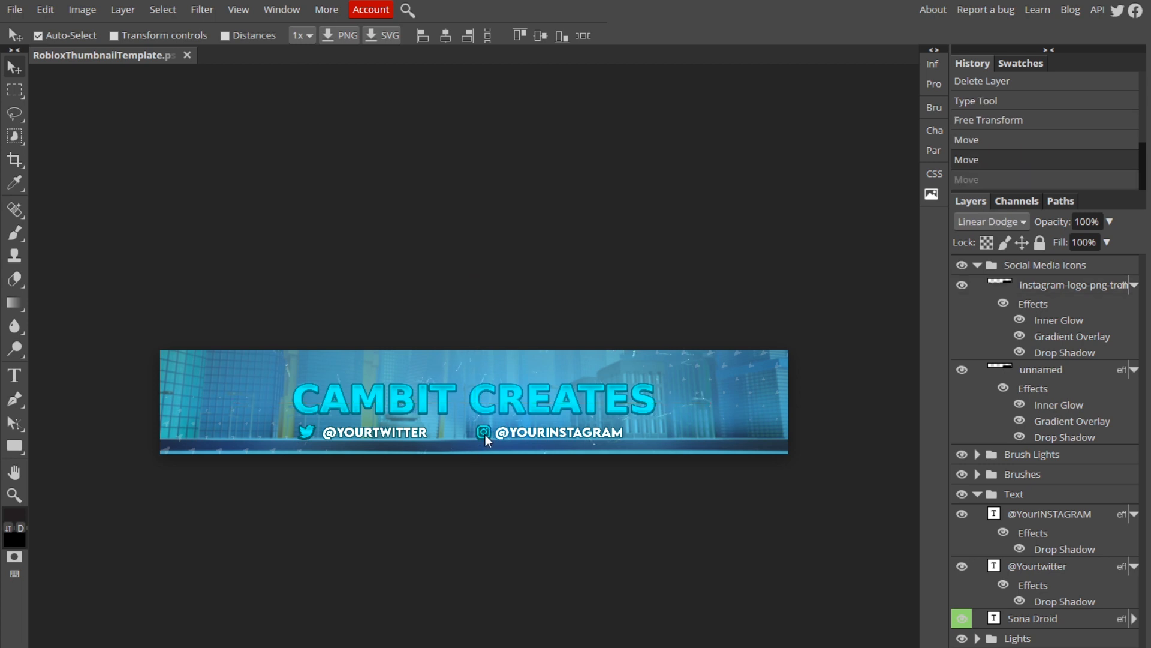
{"action": "left_click", "coordinate": [469, 361]}
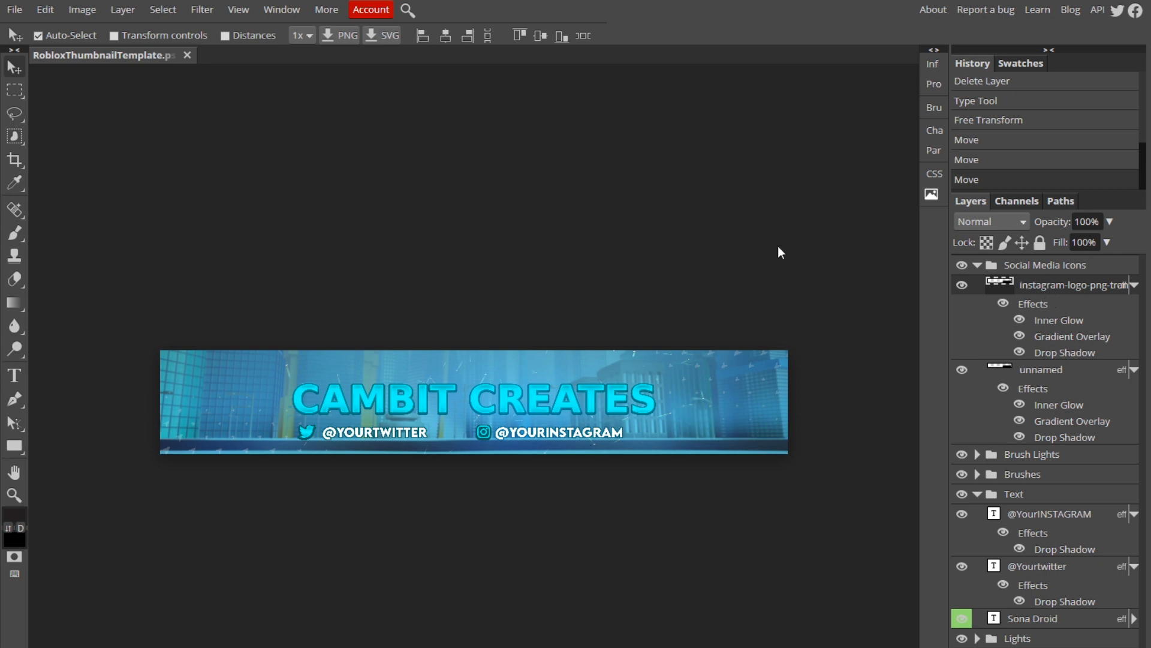
{"action": "left_click", "coordinate": [45, 9]}
{"action": "left_click", "coordinate": [129, 324]}
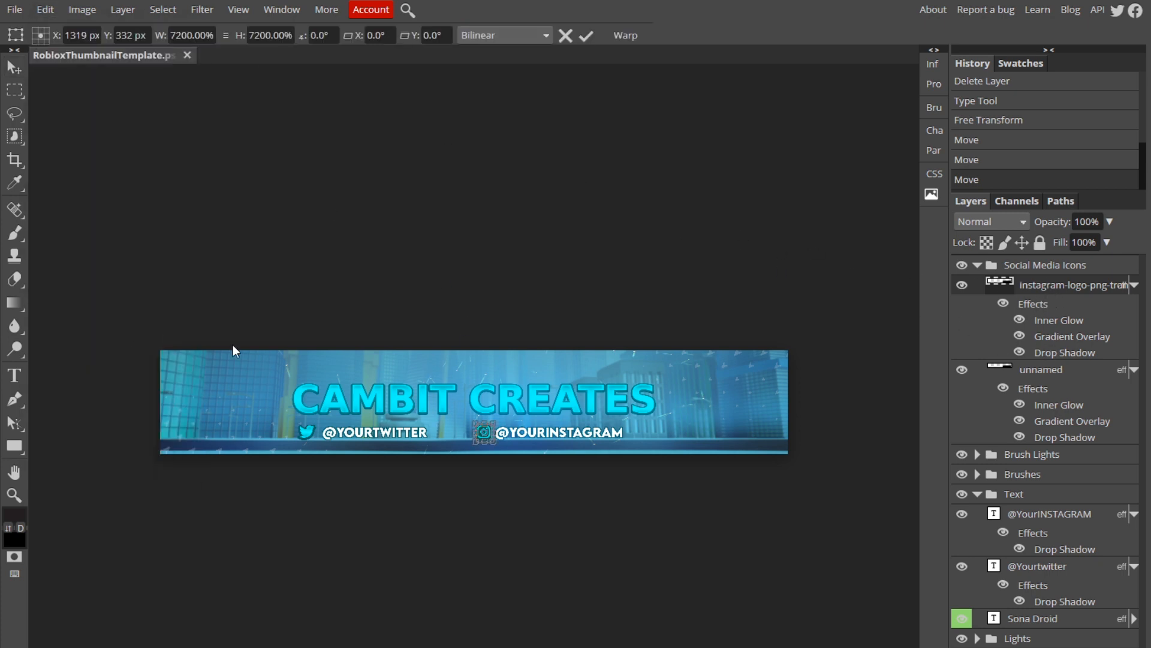
{"action": "left_click", "coordinate": [585, 33]}
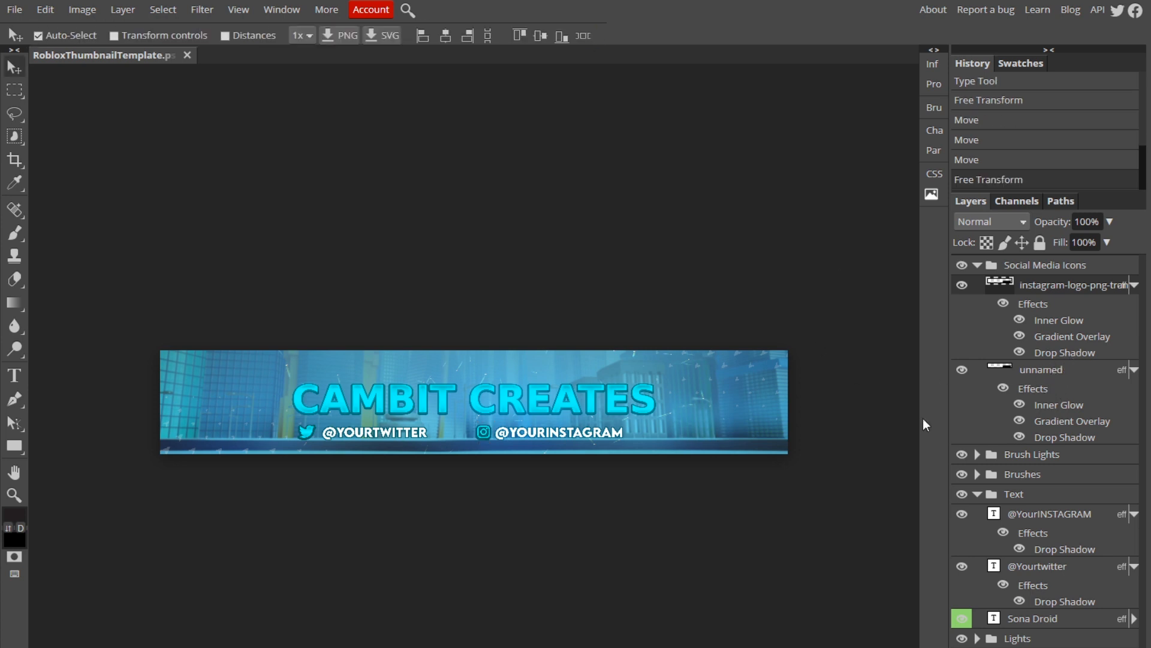
Move the Twitter icon to the banner's upper-left area and place the Instagram icon directly below it.
{"action": "left_click_drag", "start_coordinate": [589, 433], "coordinate": [597, 433]}
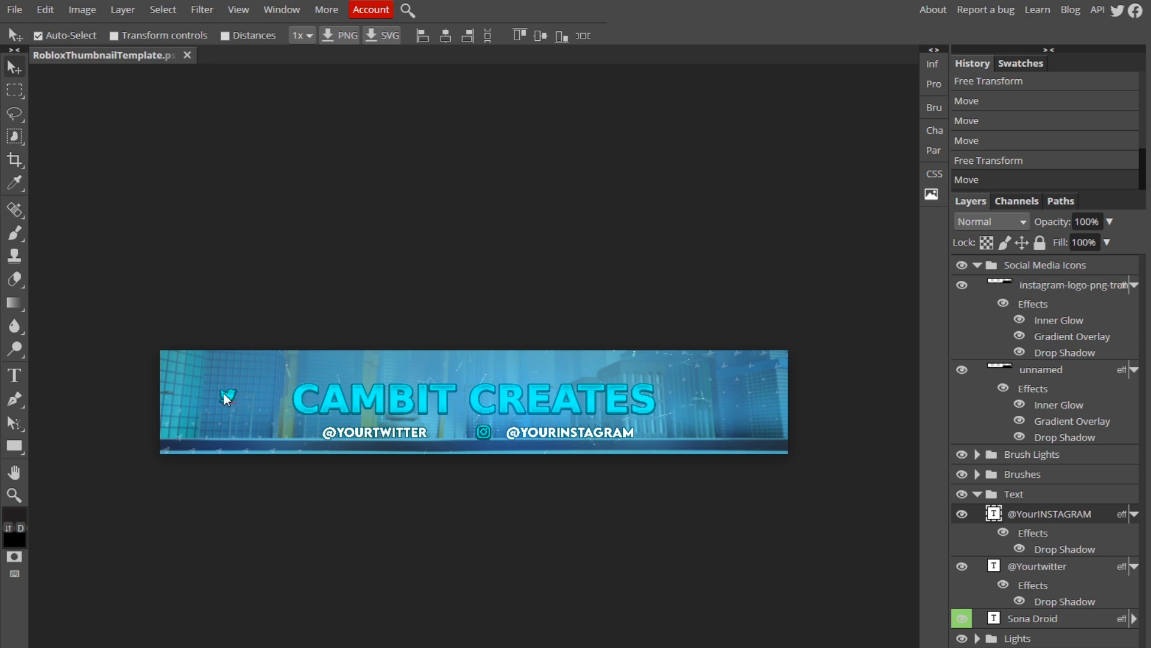
{"action": "left_click", "coordinate": [478, 432]}
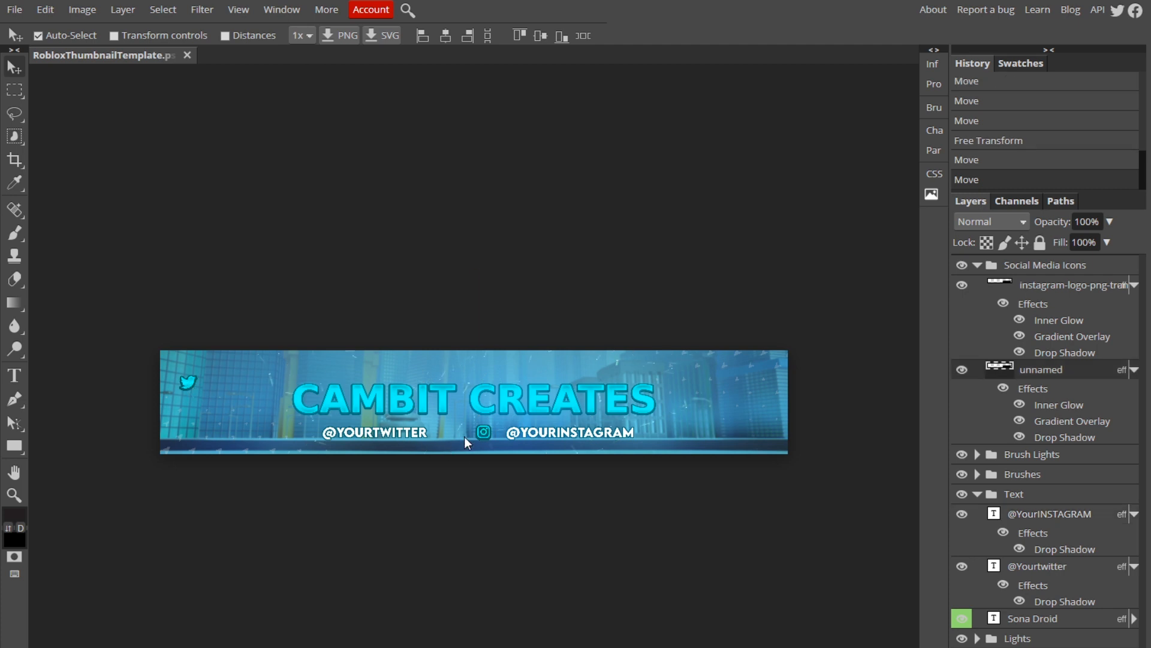
{"action": "mouse_move", "coordinate": [483, 425]}
{"action": "left_mouse_down"}
{"action": "mouse_move", "coordinate": [466, 438]}
{"action": "mouse_move", "coordinate": [186, 429]}
{"action": "left_mouse_up"}
{"action": "key", "text": "ctrl+t"}
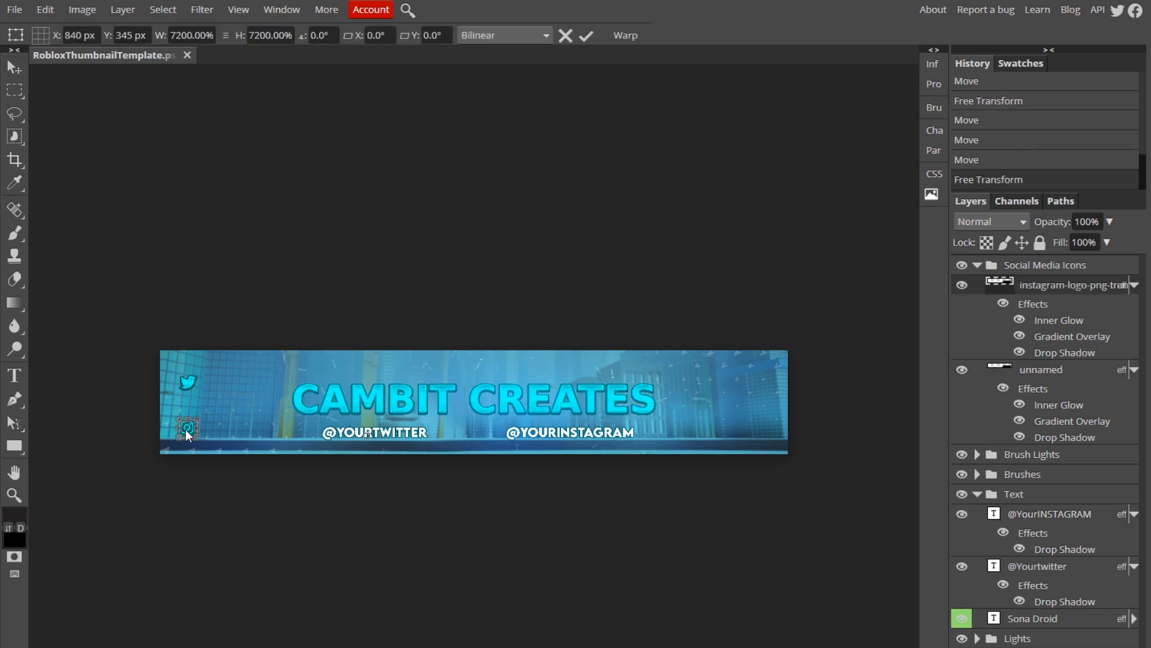
{"action": "left_click", "coordinate": [585, 36]}
Move the Twitter and Instagram handles beside their icons on the banner's left side.
{"action": "left_click_drag", "start_coordinate": [314, 438], "coordinate": [203, 381]}
{"action": "left_click_drag", "start_coordinate": [580, 433], "coordinate": [721, 412]}
Retype the heading text as CAMBIT and nudge the heading slightly down.
{"action": "left_click", "coordinate": [15, 374]}
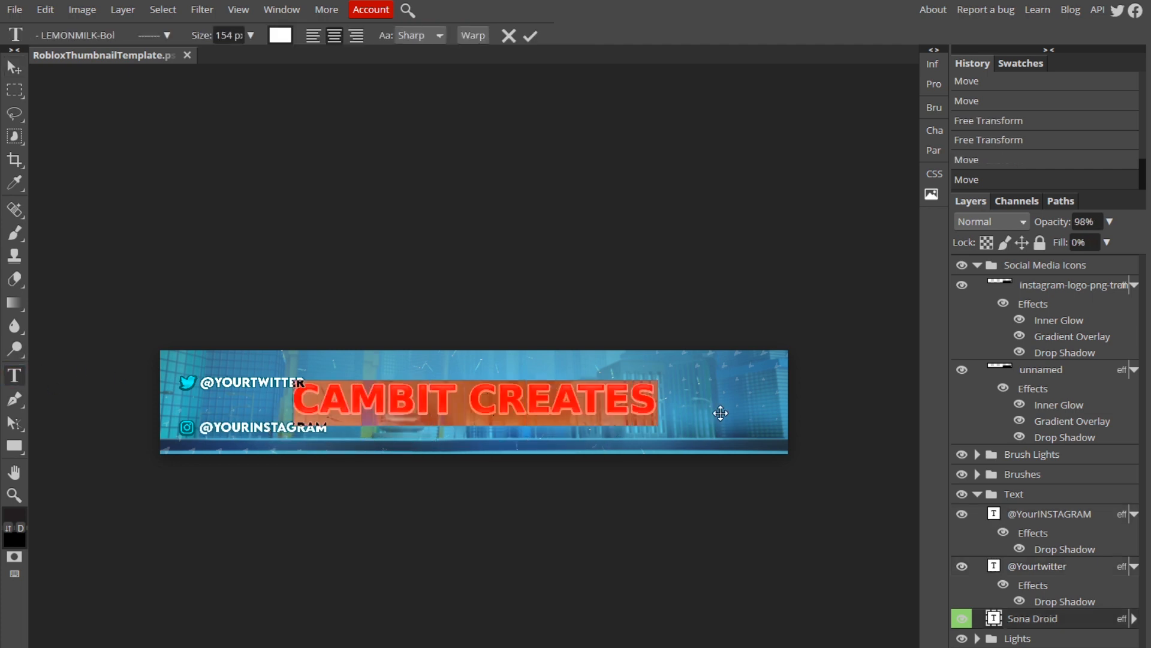
{"action": "type", "text": "CAMBVIT"}
{"action": "key", "text": "BackSpace"}
{"action": "key", "text": "BackSpace"}
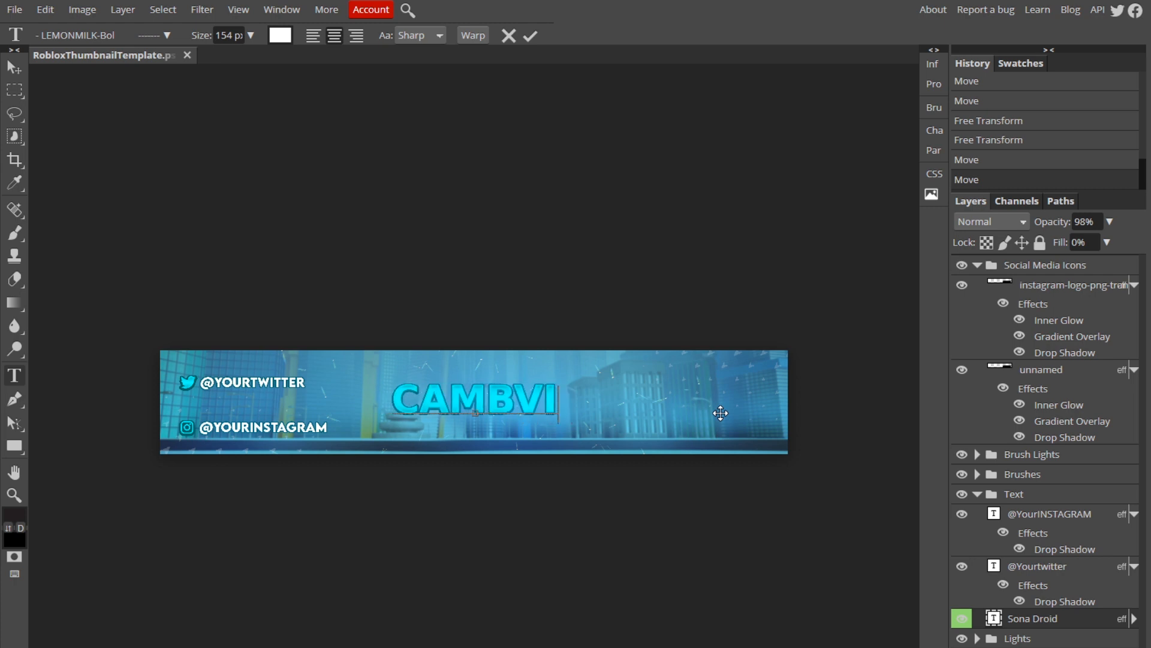
{"action": "key", "text": "BackSpace"}
{"action": "type", "text": "IT"}
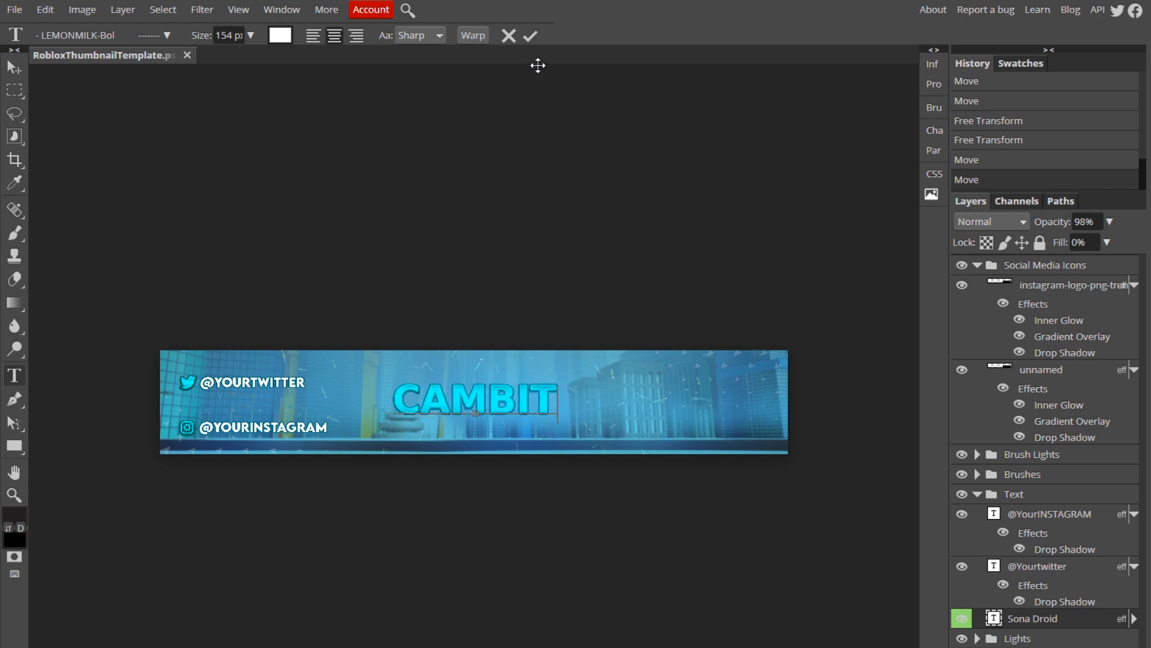
{"action": "left_click", "coordinate": [533, 37]}
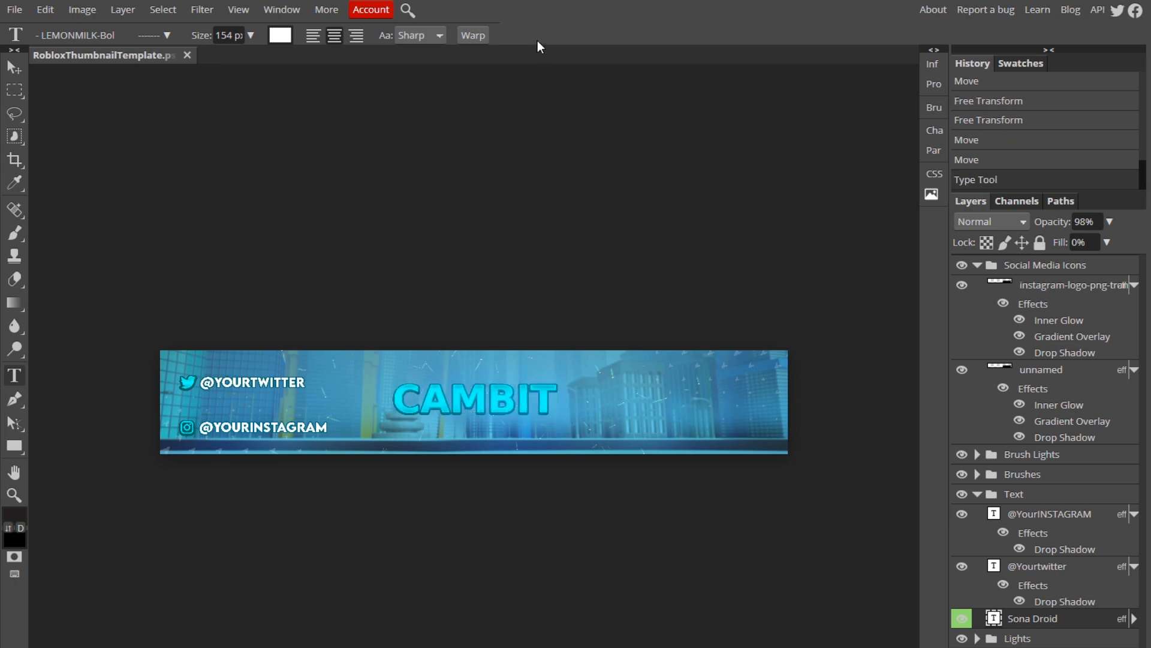
{"action": "left_click", "coordinate": [16, 70]}
{"action": "left_click_drag", "start_coordinate": [465, 396], "coordinate": [467, 401]}
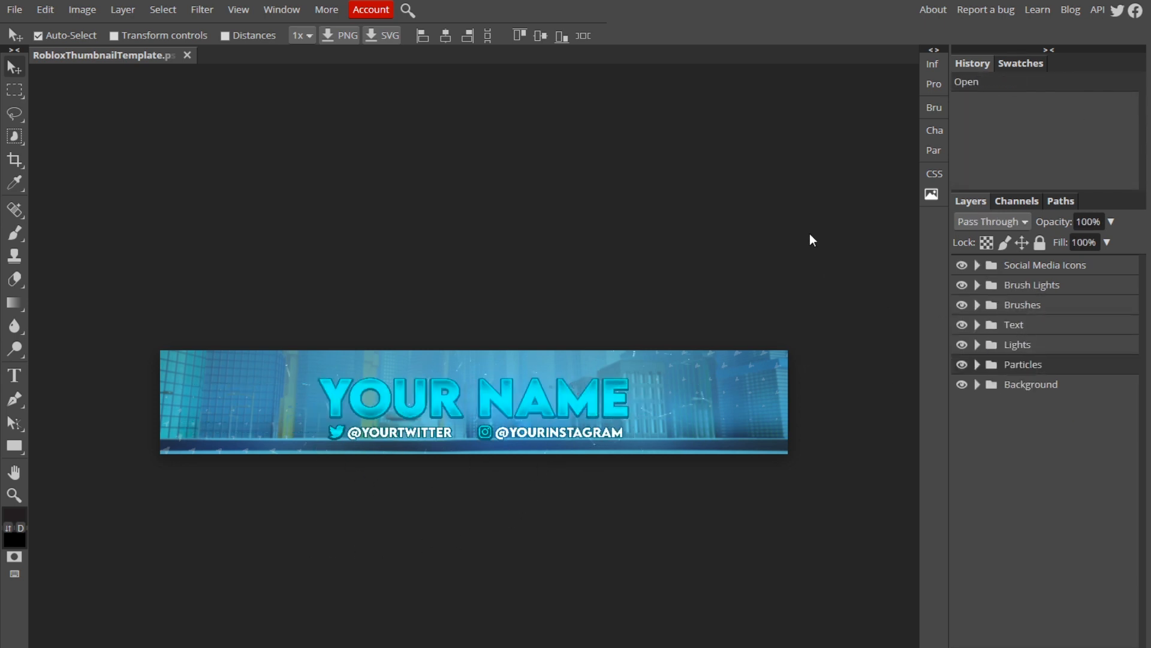
Hide the Social Media Icons group and both social handle text layers in the Text group.
{"action": "left_click", "coordinate": [1041, 271]}
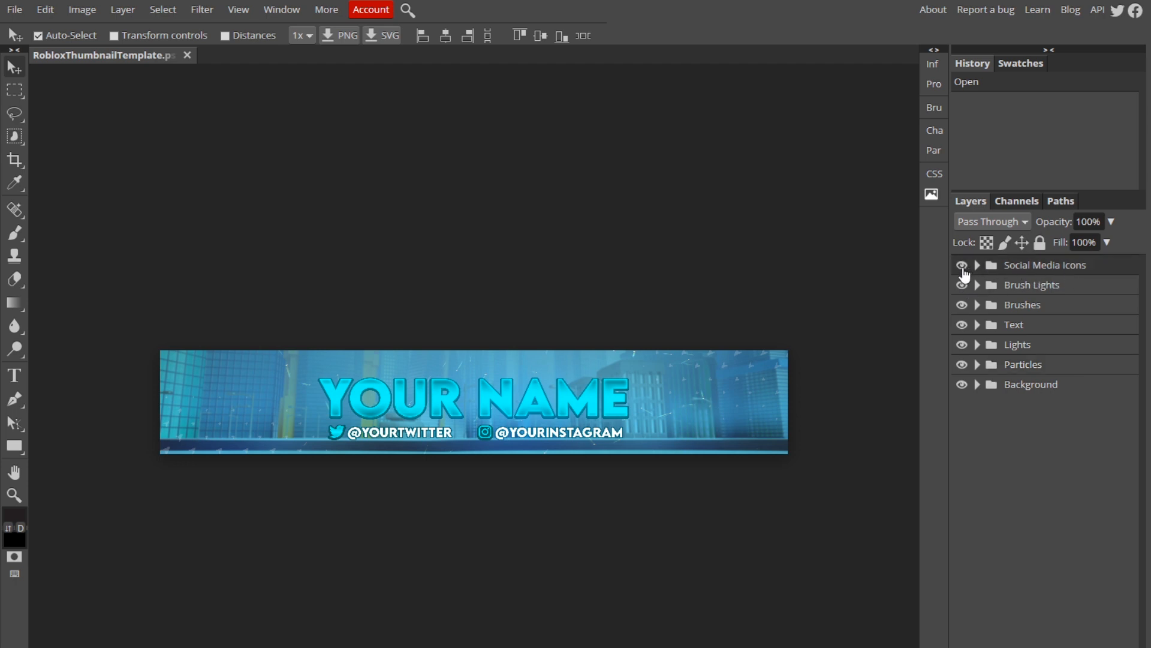
{"action": "left_click", "coordinate": [963, 266]}
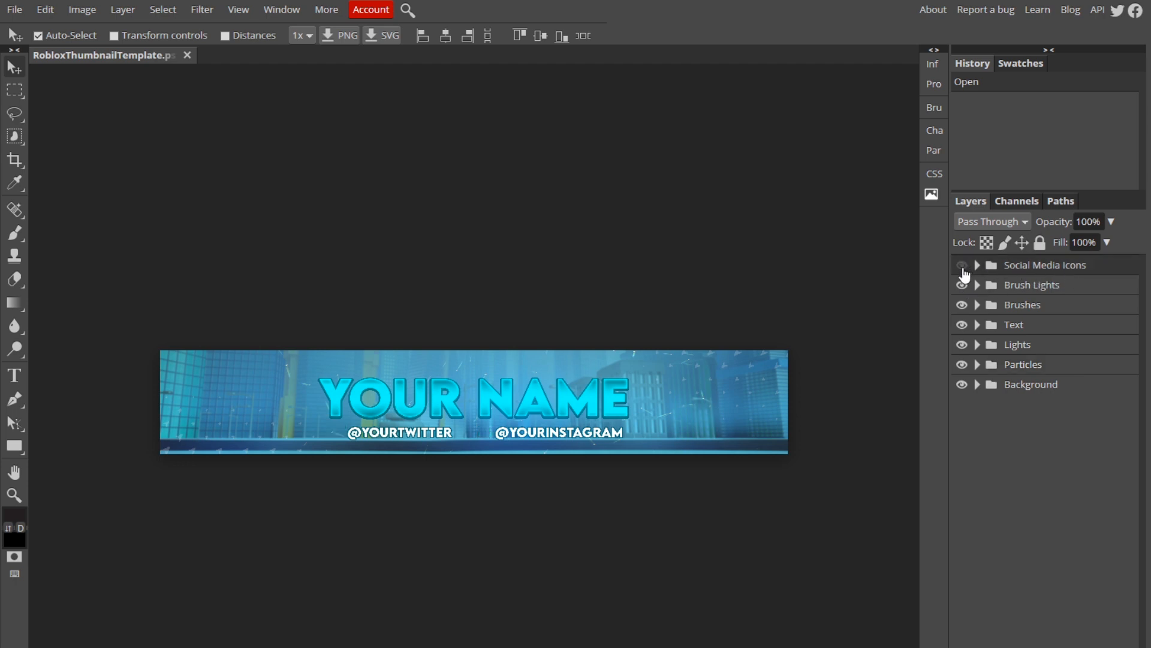
{"action": "left_click", "coordinate": [978, 325]}
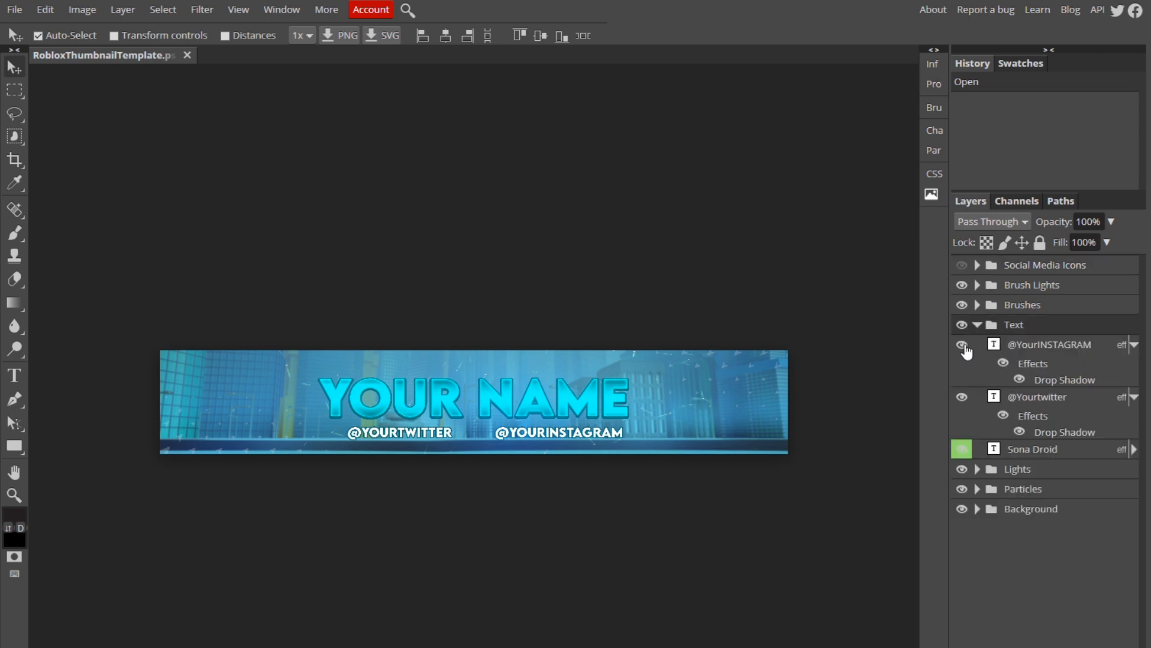
{"action": "left_click", "coordinate": [962, 345]}
{"action": "left_click", "coordinate": [962, 397]}
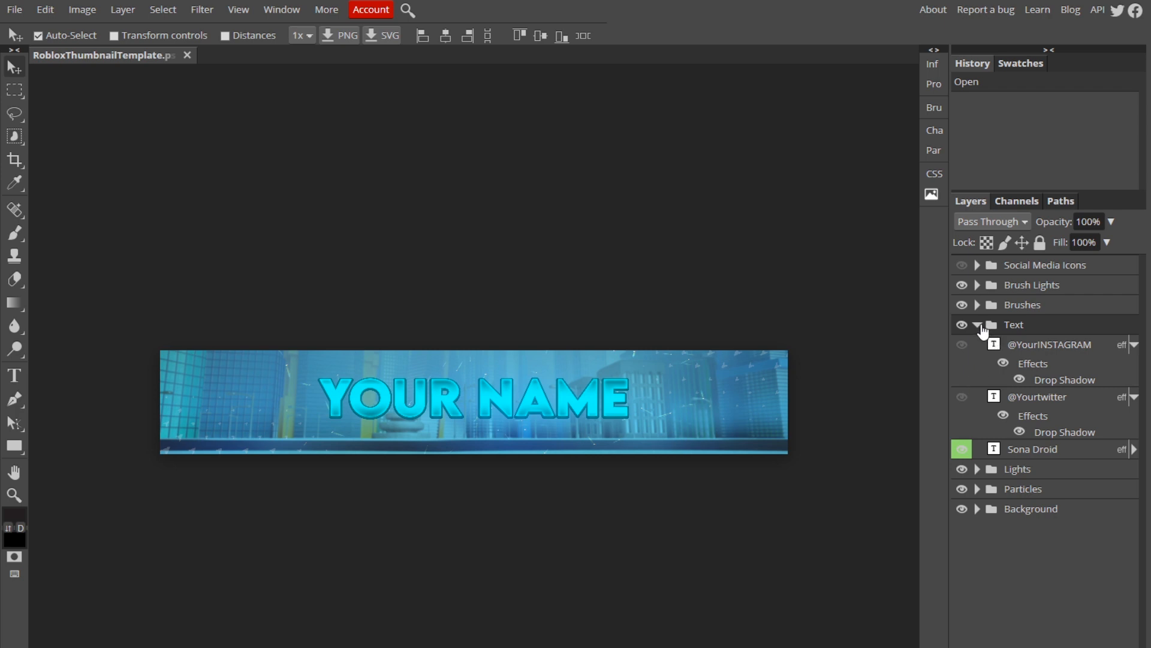
{"action": "left_click", "coordinate": [978, 325]}
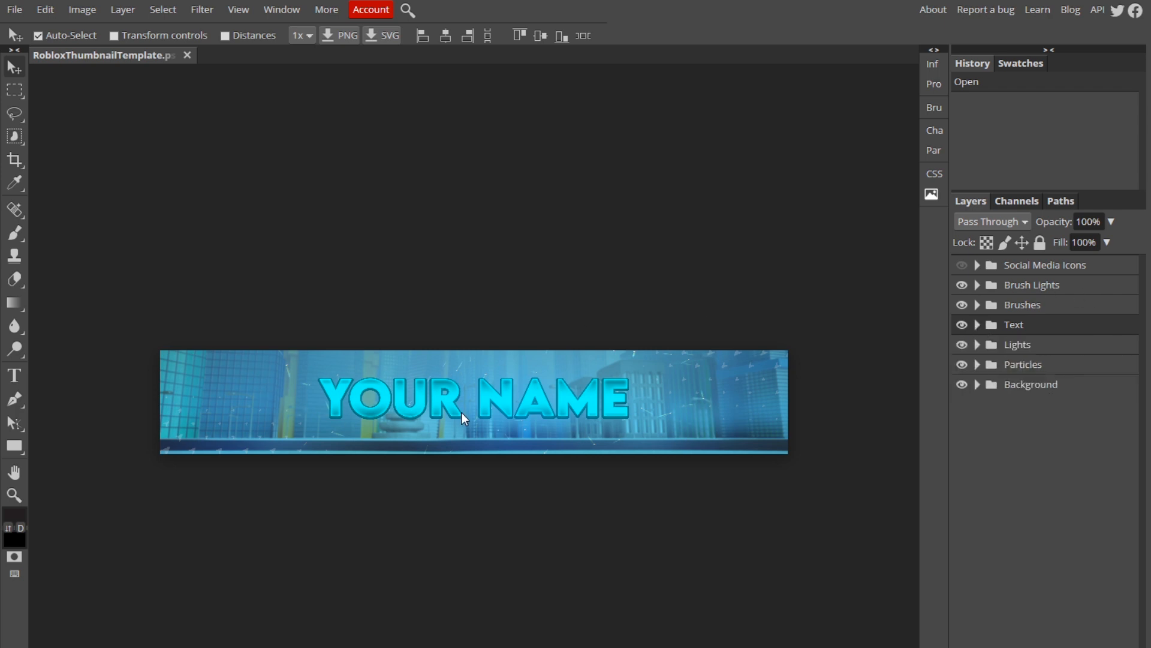
Free-transform the YOUR NAME heading, moving it down to the banner's vertical centre.
{"action": "left_click", "coordinate": [978, 326]}
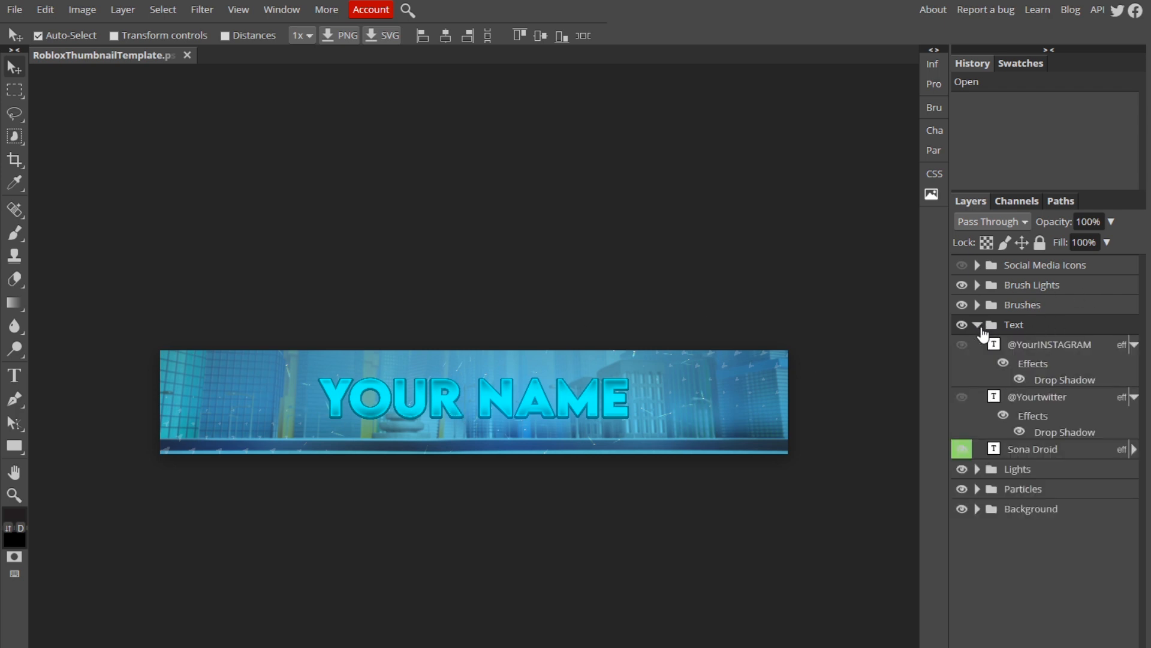
{"action": "left_click", "coordinate": [1029, 451]}
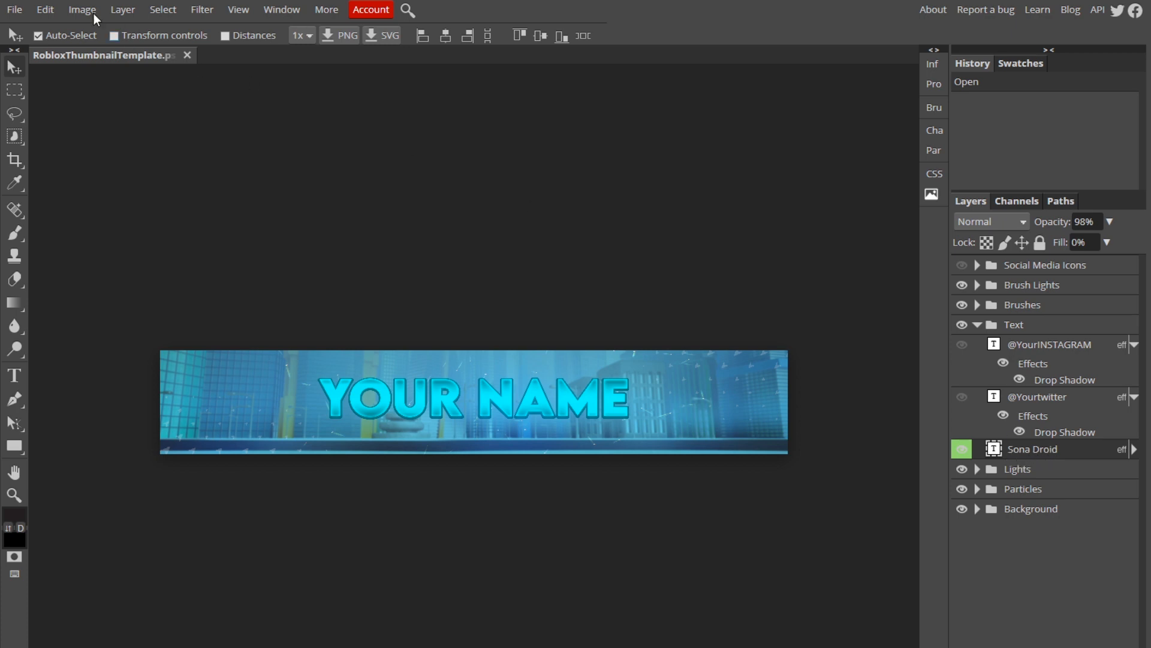
{"action": "left_click", "coordinate": [45, 10]}
{"action": "left_click", "coordinate": [112, 324]}
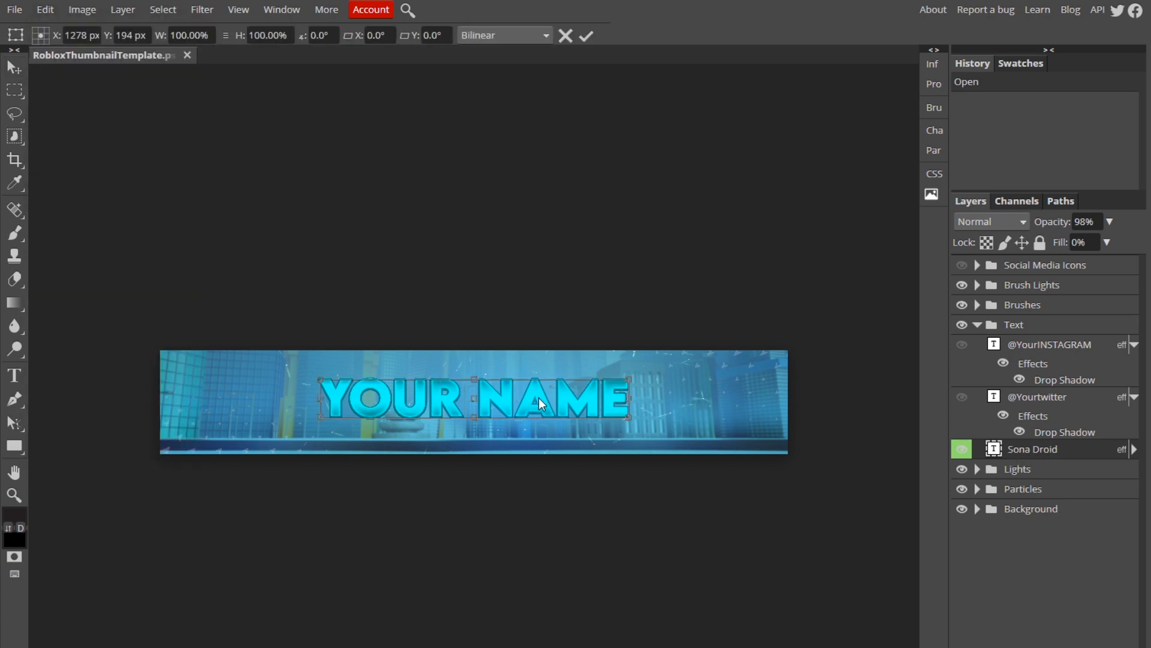
{"action": "left_click_drag", "start_coordinate": [538, 398], "coordinate": [539, 410]}
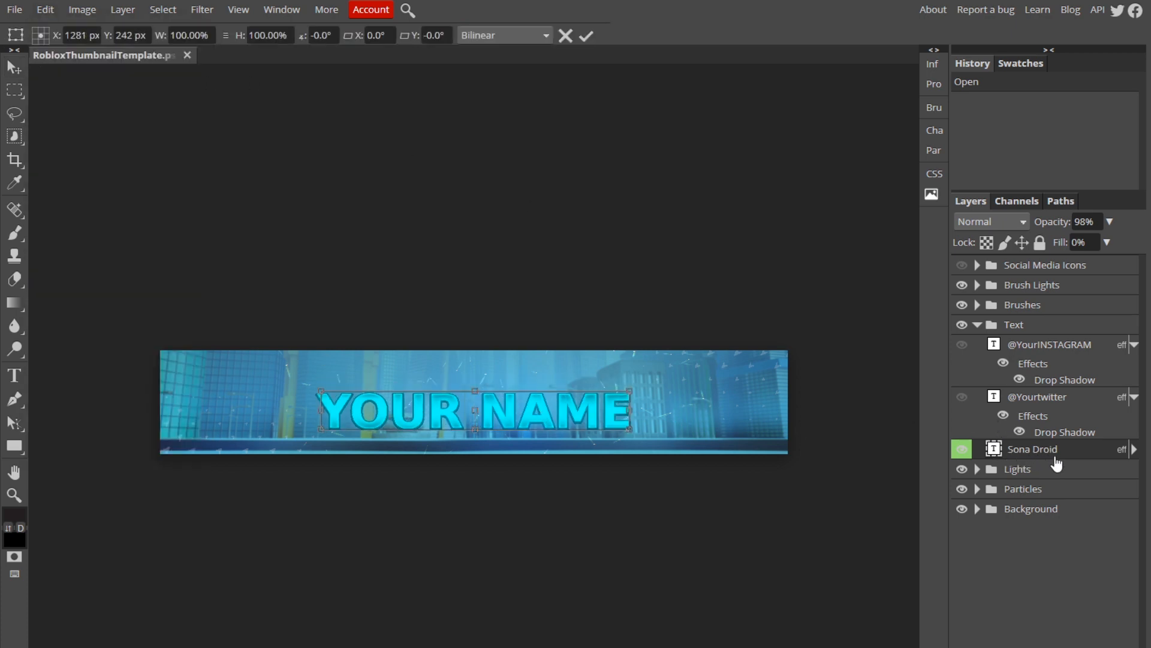
{"action": "left_click_drag", "start_coordinate": [573, 423], "coordinate": [573, 415]}
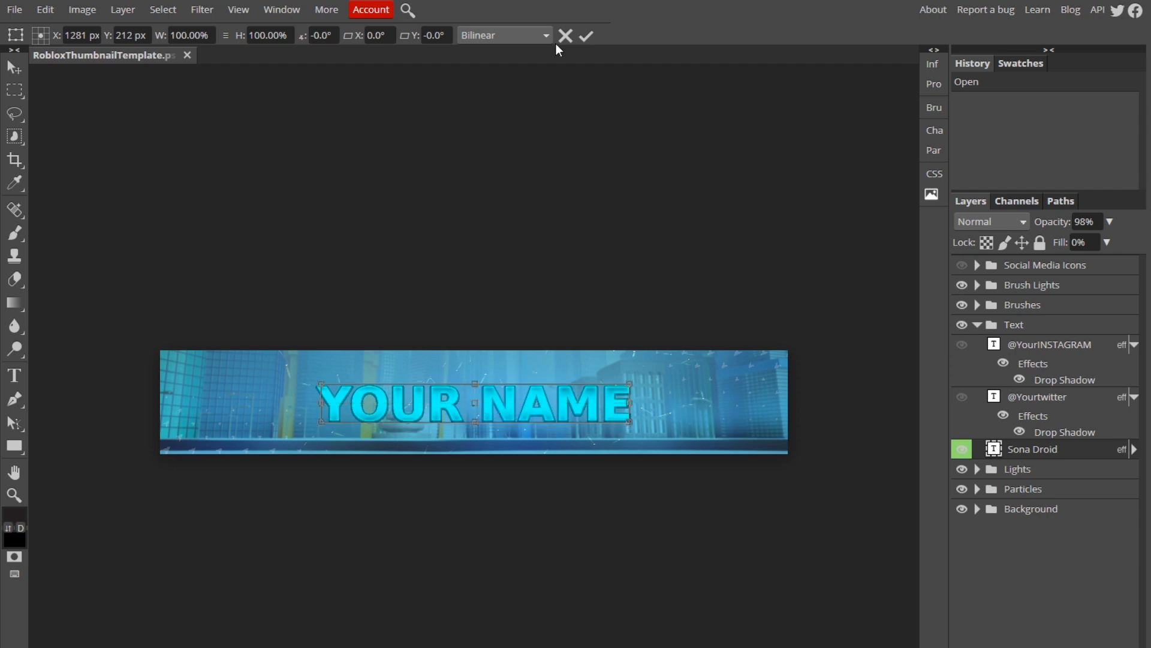
{"action": "left_click", "coordinate": [585, 36]}
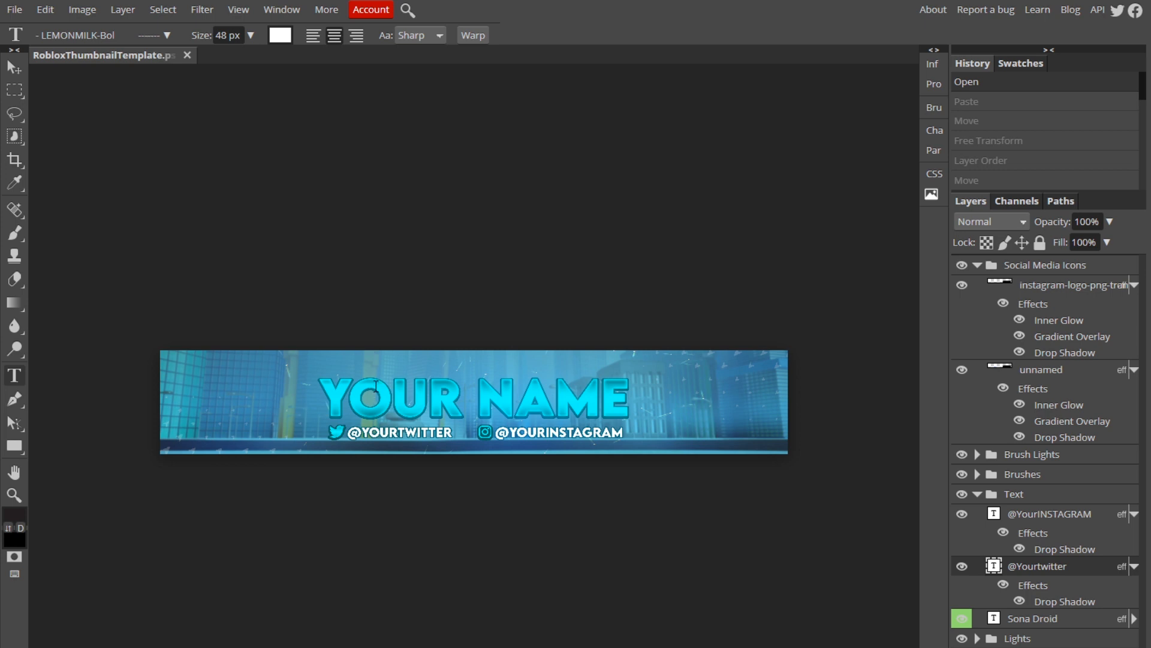
{"action": "left_click_drag", "start_coordinate": [553, 401], "coordinate": [437, 136]}
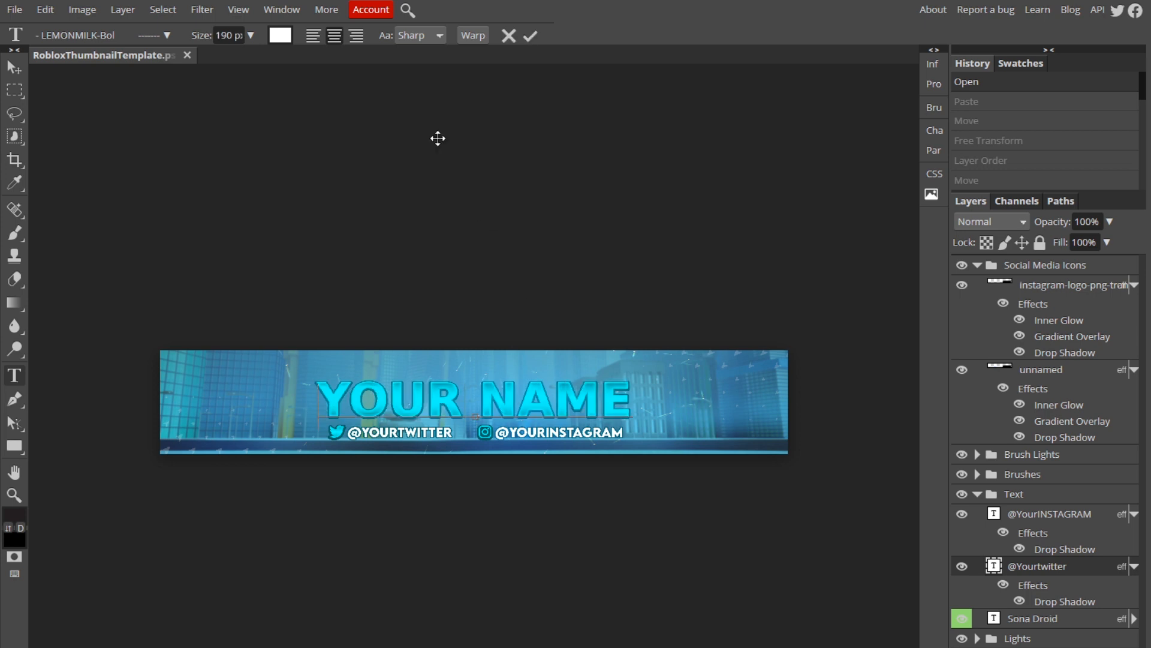
{"action": "left_click", "coordinate": [510, 36]}
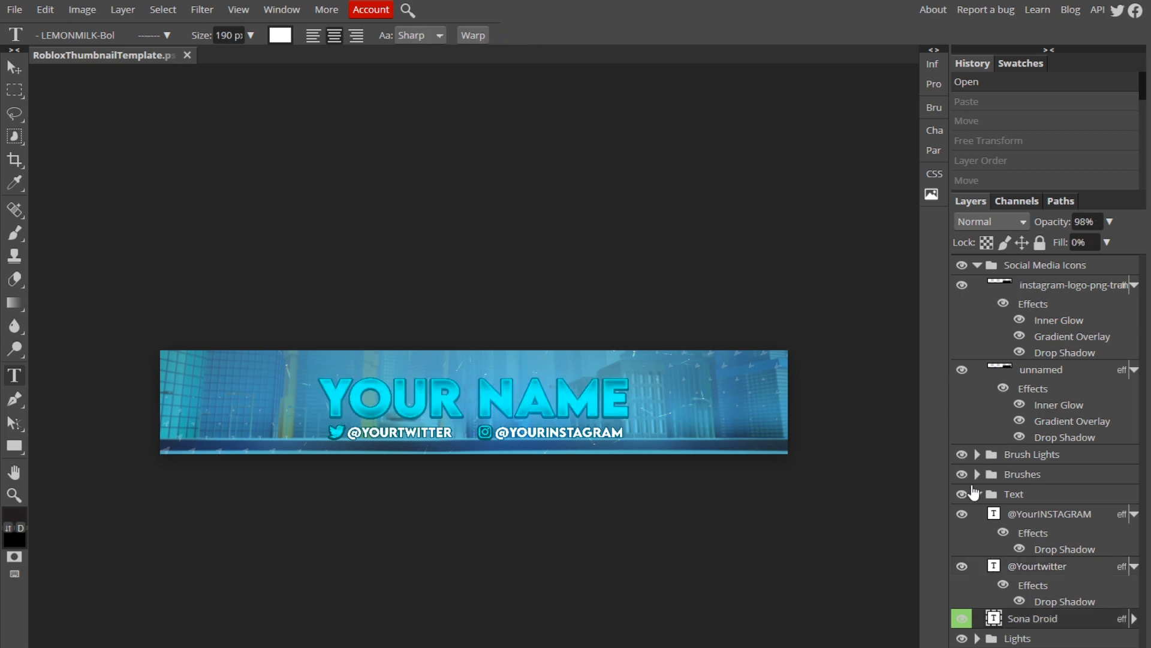
{"action": "left_click", "coordinate": [977, 494]}
{"action": "left_click", "coordinate": [974, 267]}
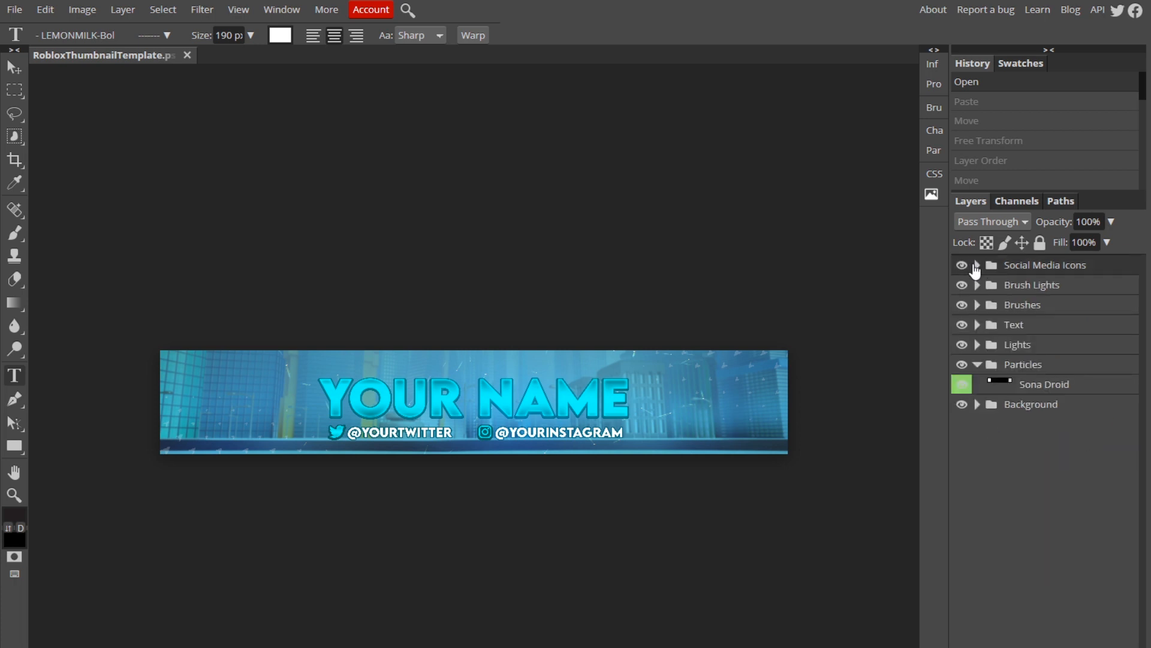
{"action": "left_click", "coordinate": [977, 285]}
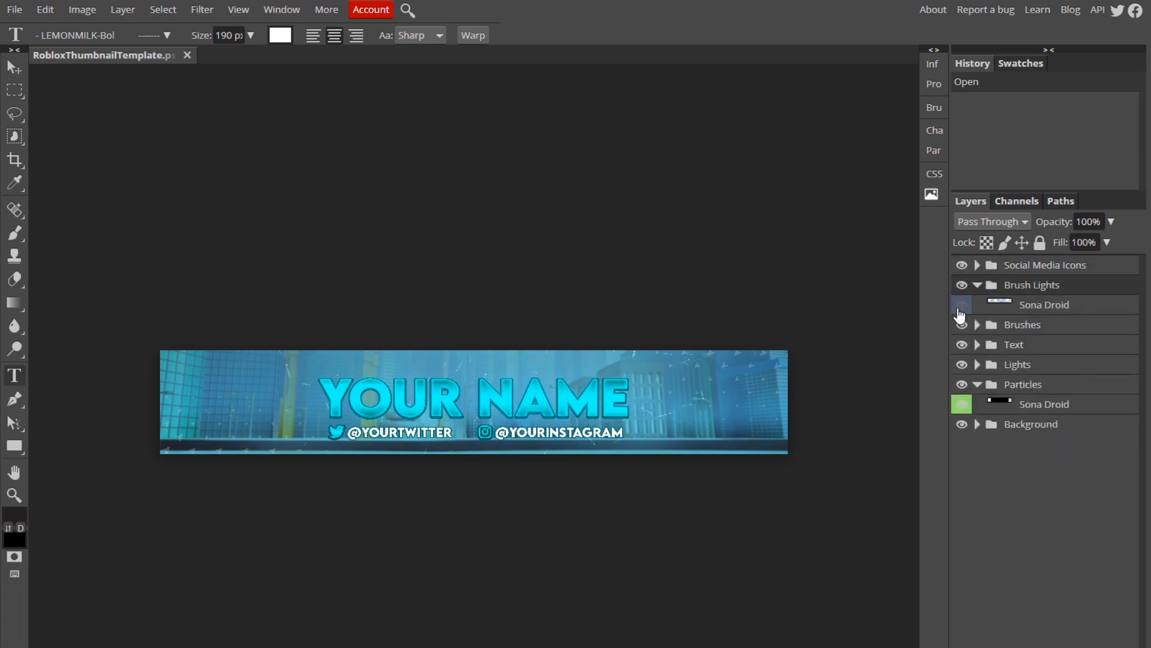
{"action": "left_click", "coordinate": [977, 284]}
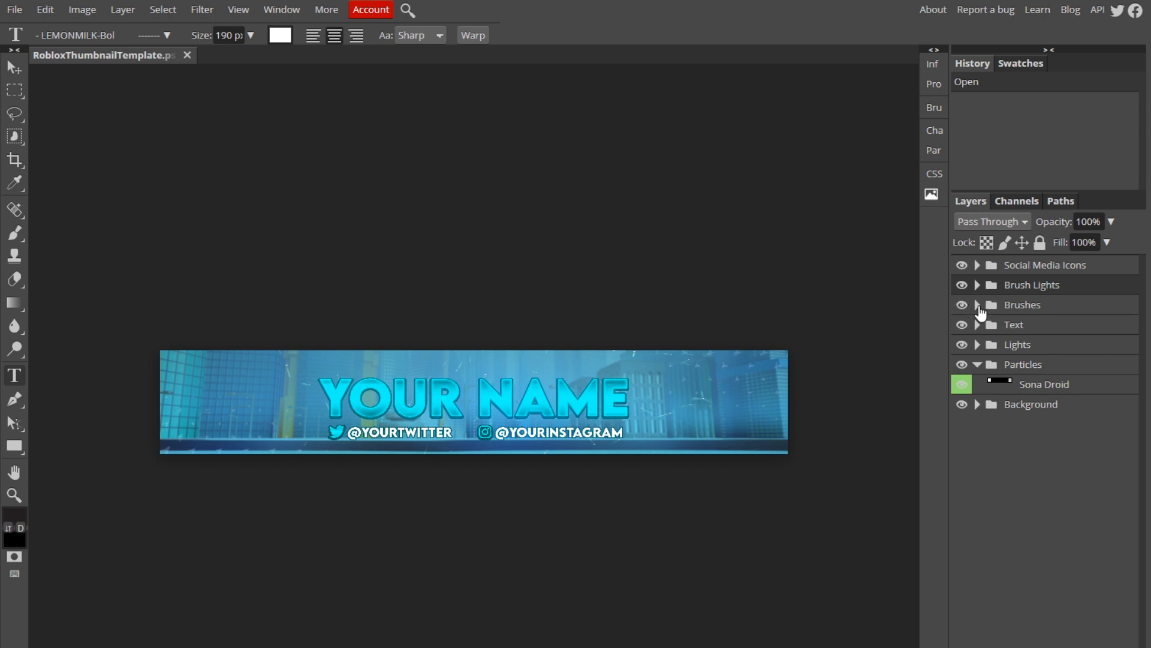
{"action": "left_click", "coordinate": [977, 364]}
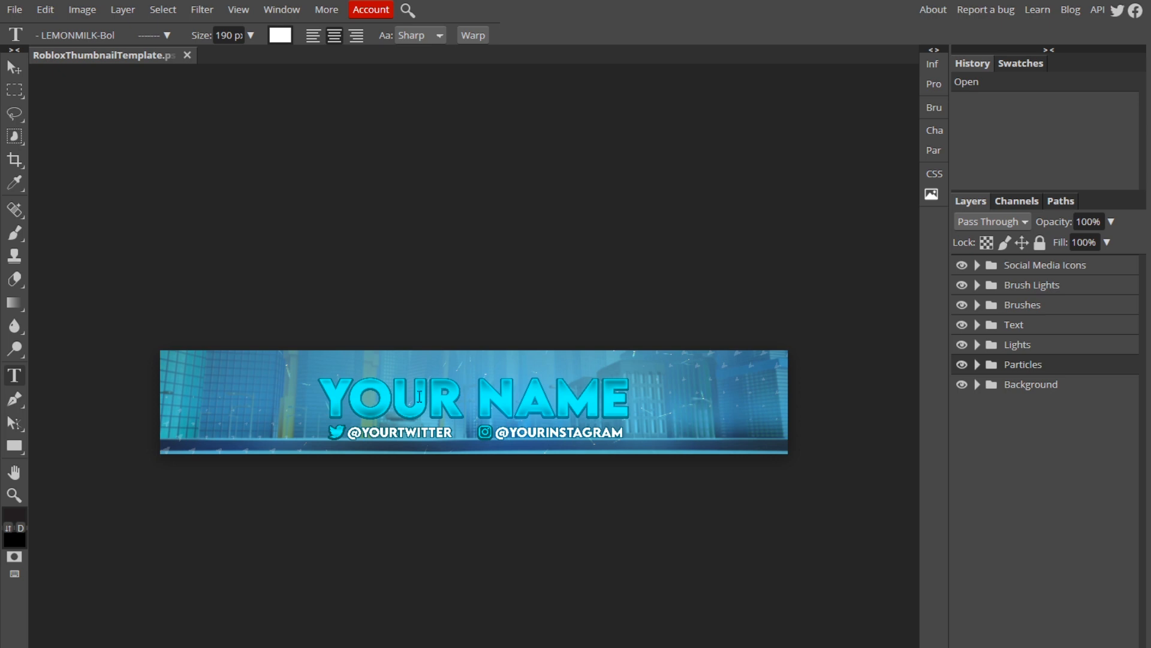